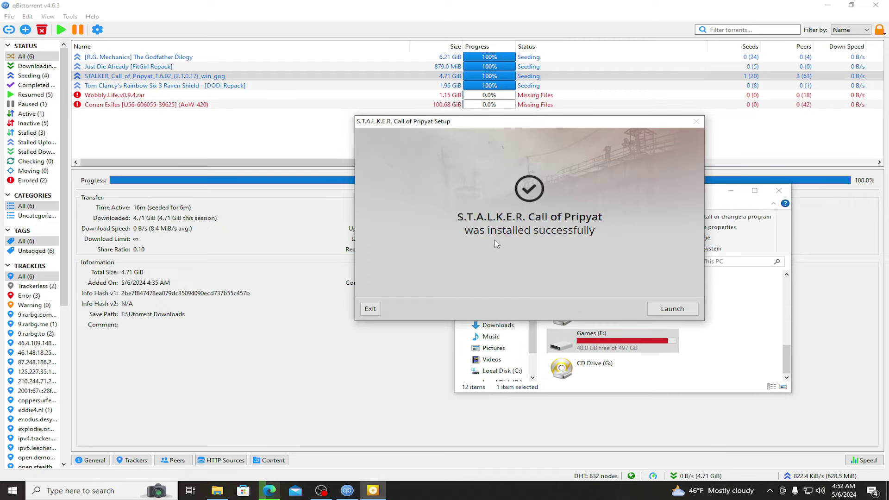
# - Exit the finished S.T.A.L.K.E.R. Call of Pripyat setup without launching the game, and close the This PC window
pyautogui.click(370, 308)
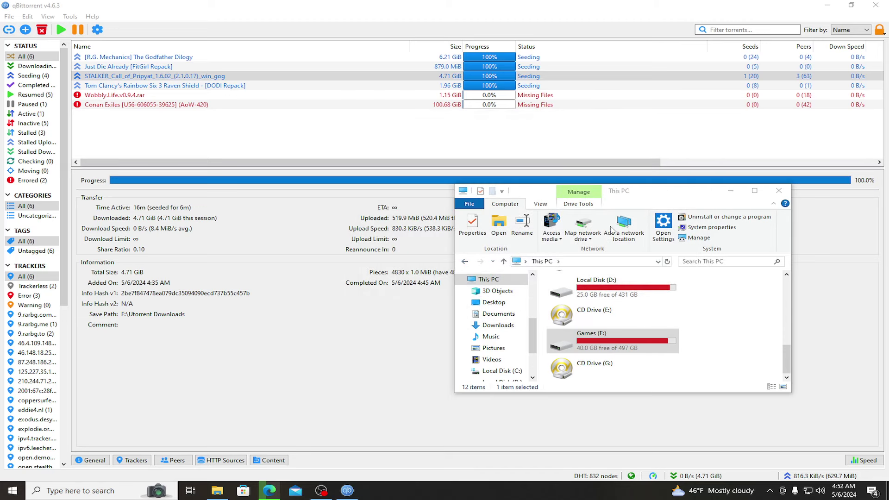
pyautogui.moveTo(646, 196); pyautogui.dragTo(578, 194)
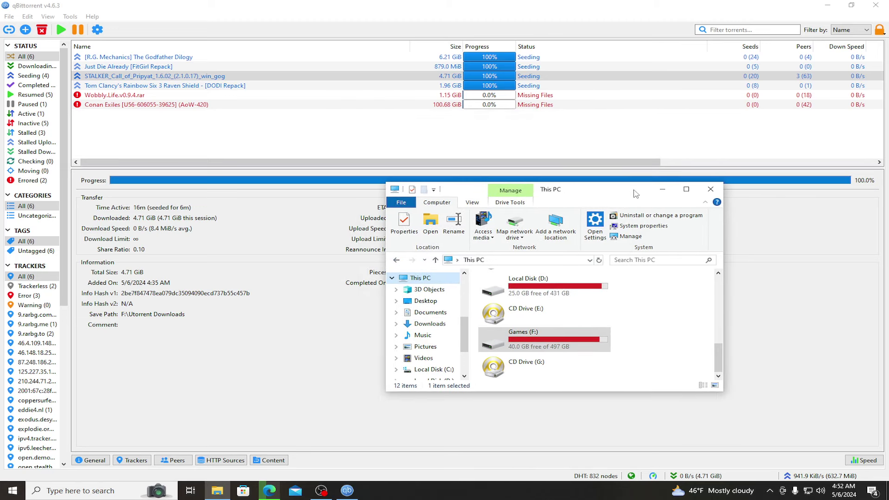
pyautogui.click(711, 189)
# - Close the qBittorrent window and quit its background process
pyautogui.click(875, 5)
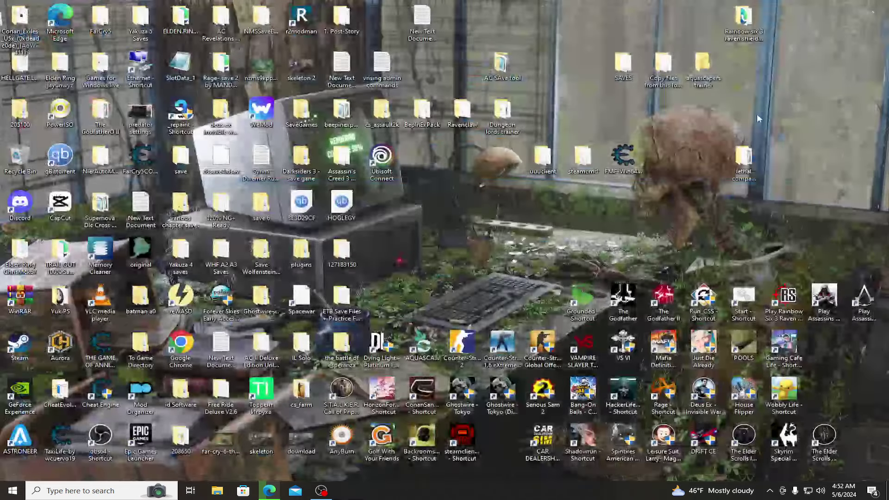
pyautogui.click(770, 490)
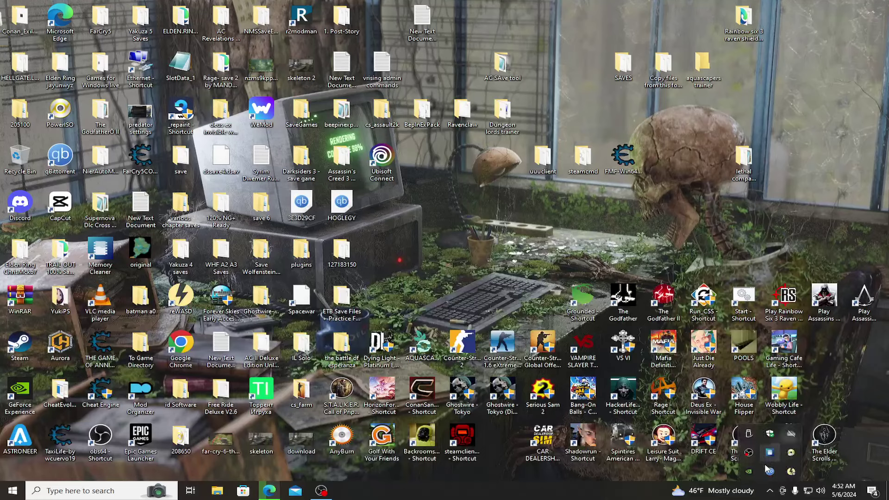
pyautogui.rightClick(770, 471)
pyautogui.click(768, 462)
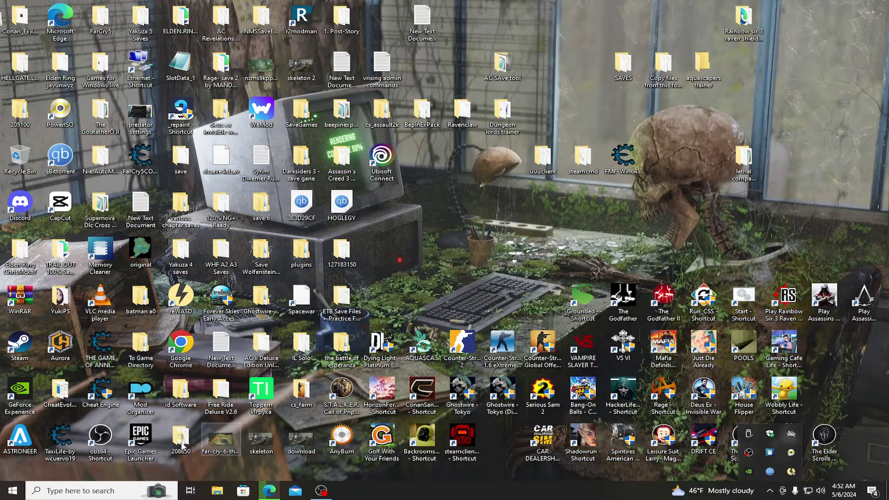
# - Open the S.T.A.L.K.E.R. Call of Pripyat folder inside the Games folder on the Games (F:) drive
pyautogui.click(218, 491)
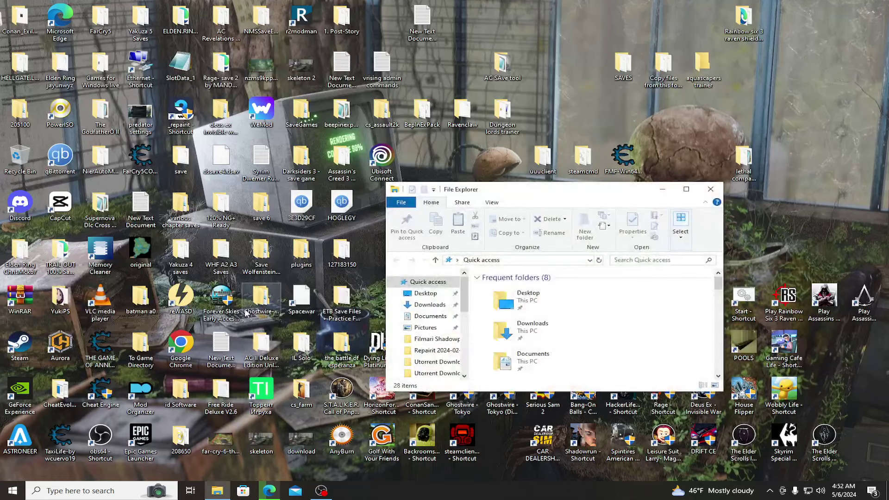
pyautogui.scroll(-1, 434, 328)
pyautogui.click(420, 338)
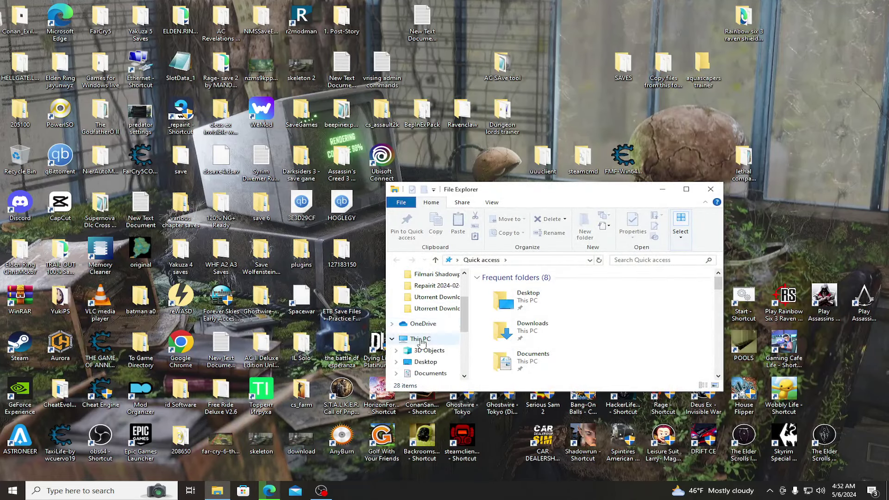
pyautogui.scroll(-3, 551, 327)
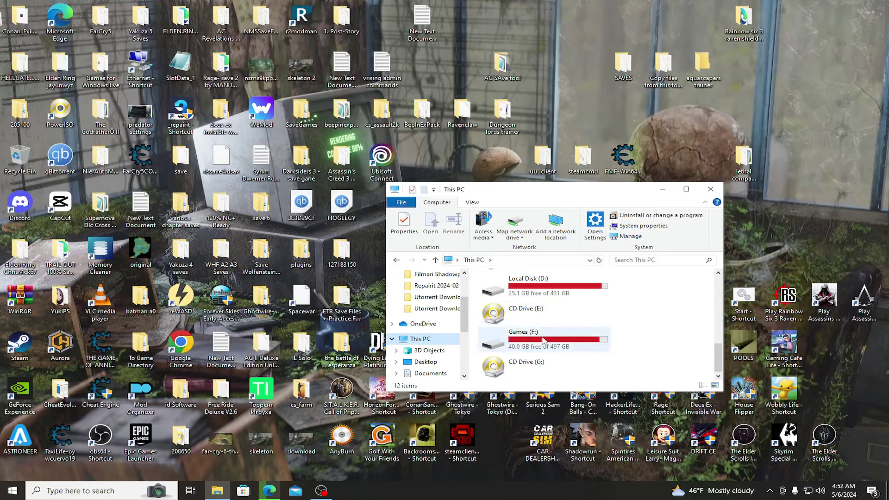
pyautogui.doubleClick(543, 340)
pyautogui.scroll(-1, 522, 325)
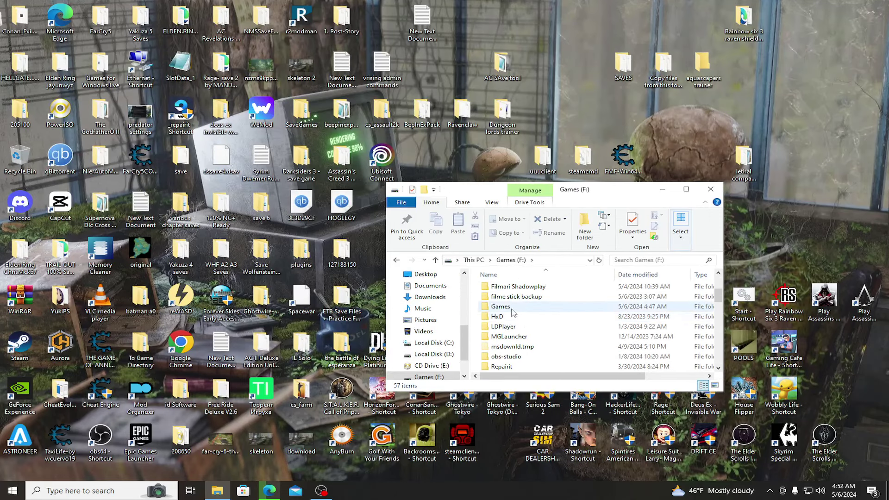
pyautogui.doubleClick(514, 311)
pyautogui.click(512, 309)
pyautogui.scroll(-3, 512, 313)
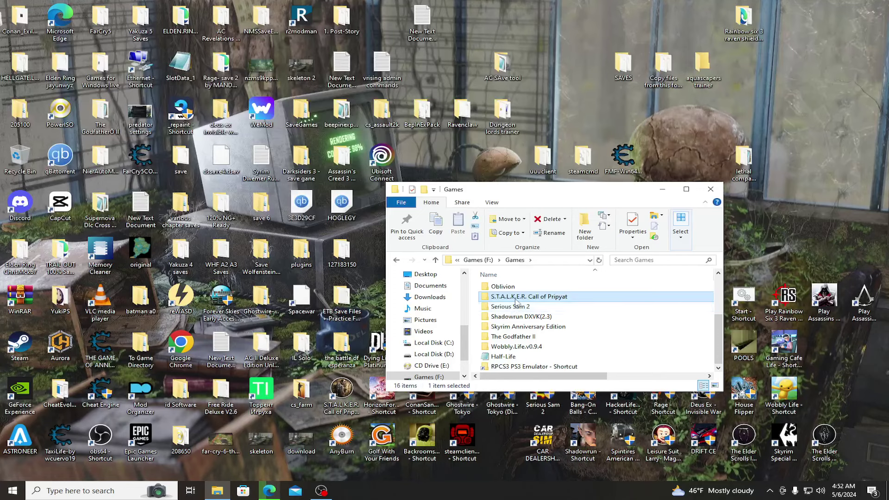
pyautogui.doubleClick(517, 299)
# - Look through the files and subfolders of the Call of Pripyat installation folder, and close the folder window
pyautogui.scroll(-5, 523, 324)
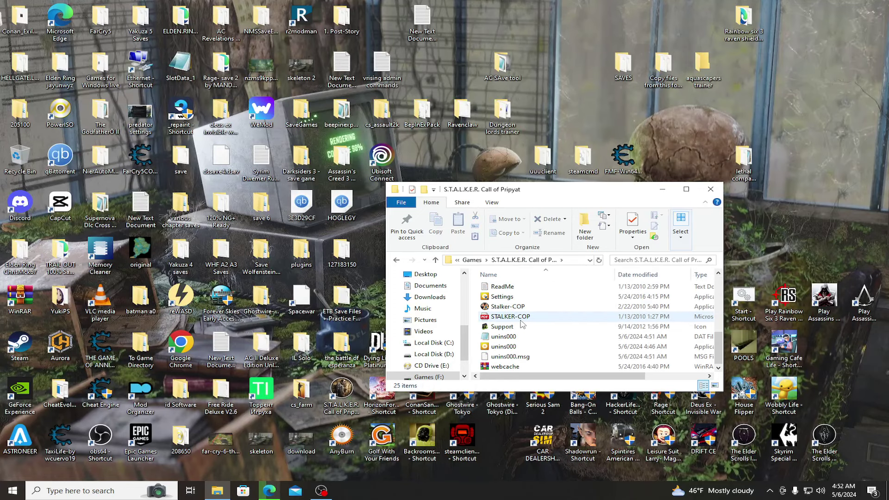
pyautogui.scroll(1, 523, 325)
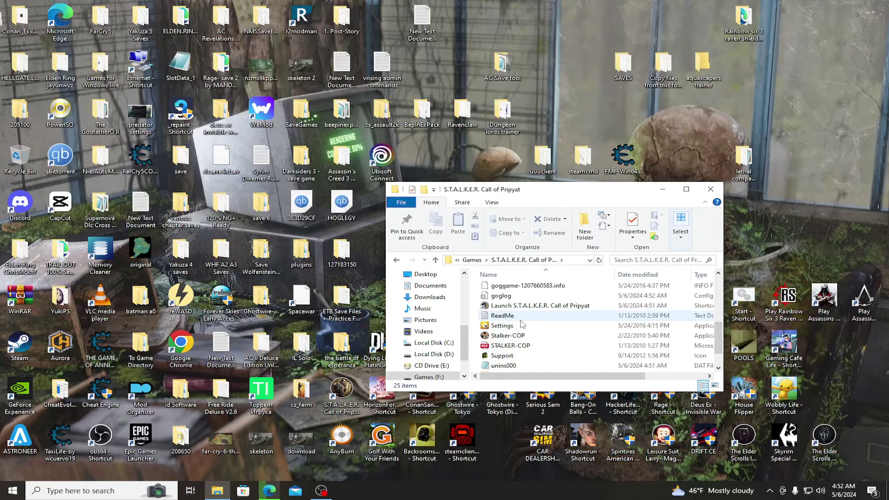
pyautogui.scroll(2, 523, 324)
pyautogui.scroll(3, 522, 323)
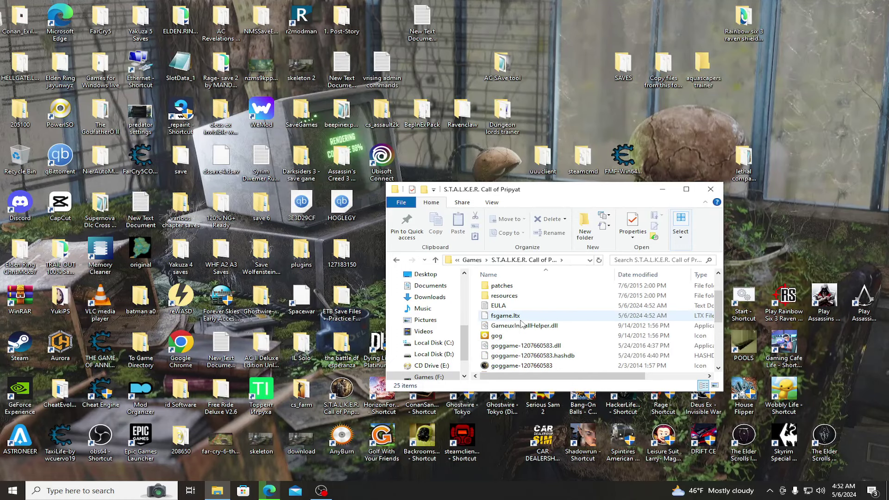
pyautogui.scroll(-5, 522, 324)
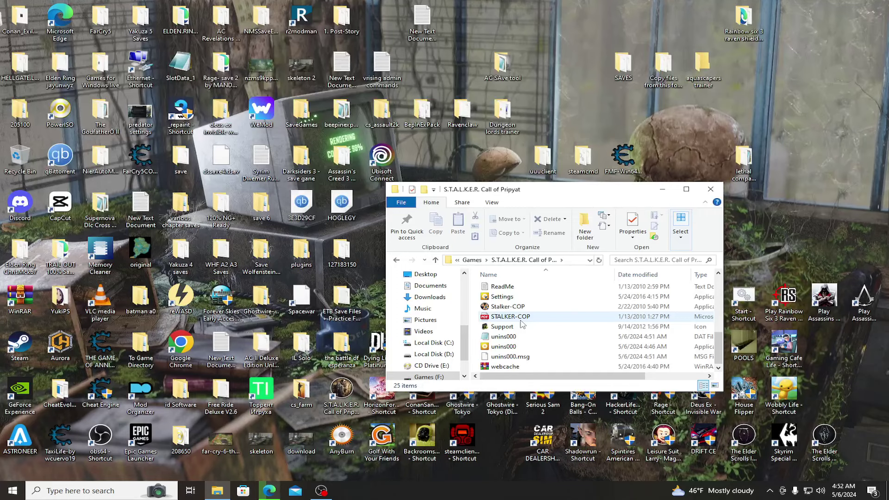
pyautogui.click(521, 321)
pyautogui.rightClick(521, 321)
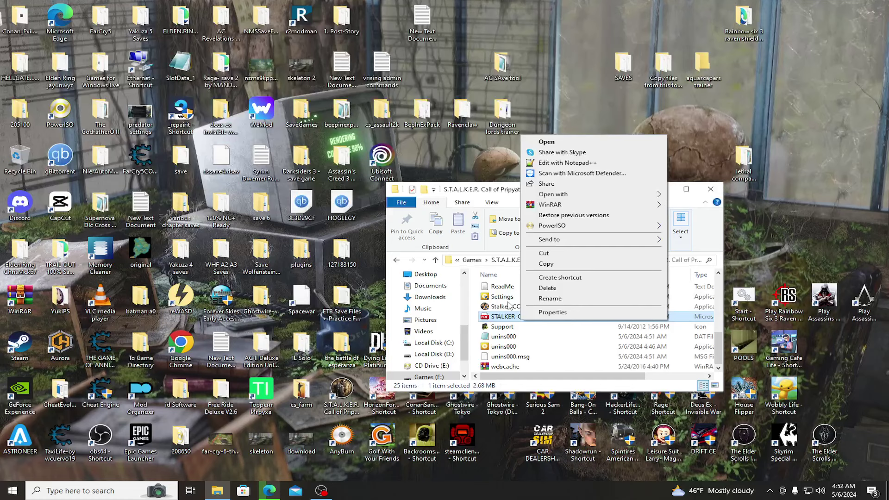
pyautogui.click(509, 307)
pyautogui.scroll(2, 522, 313)
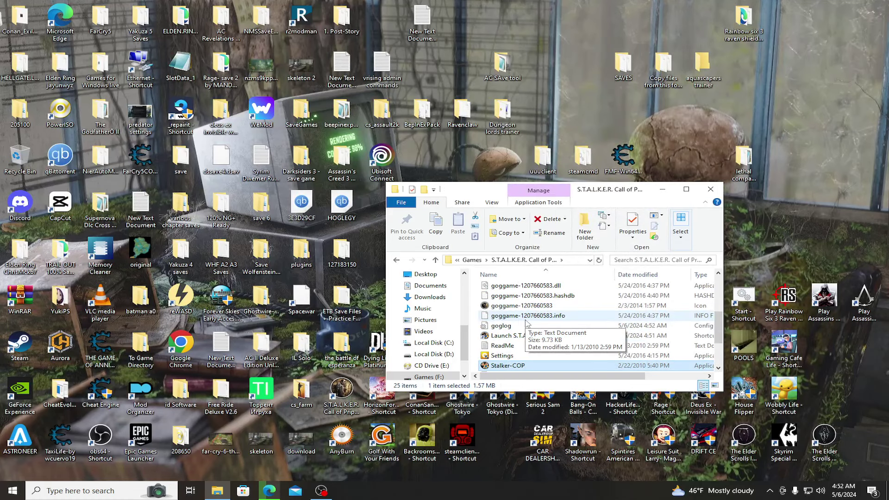
pyautogui.scroll(3, 527, 323)
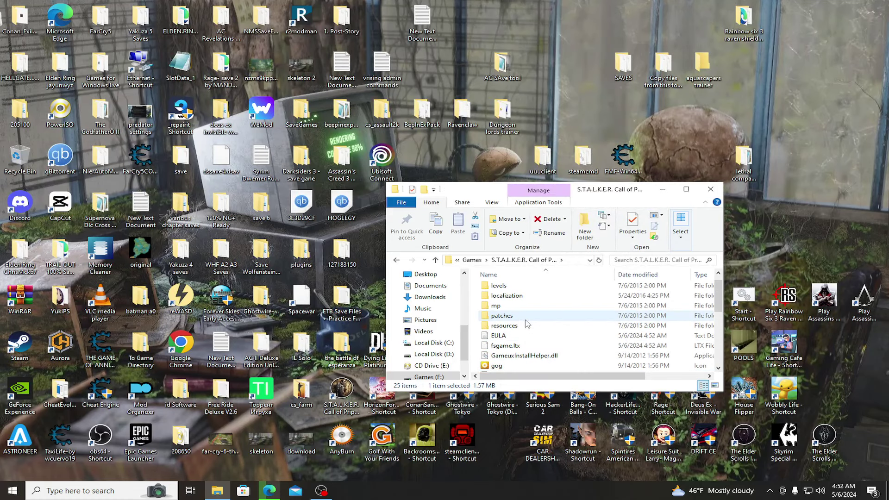
pyautogui.scroll(1, 527, 323)
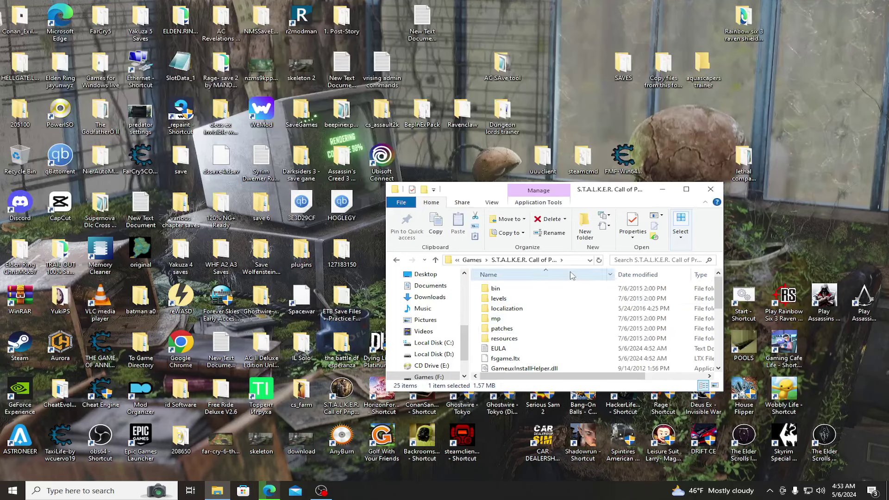
pyautogui.click(711, 188)
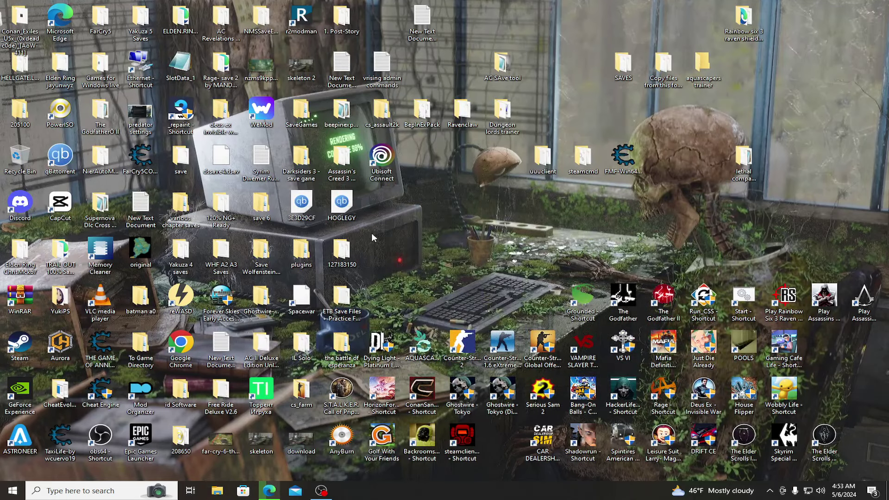
# - Move the S.T.A.L.K.E.R. Call of Pripyat desktop shortcut beside the Grounded shortcut and launch the game
pyautogui.moveTo(341, 391); pyautogui.dragTo(532, 287)
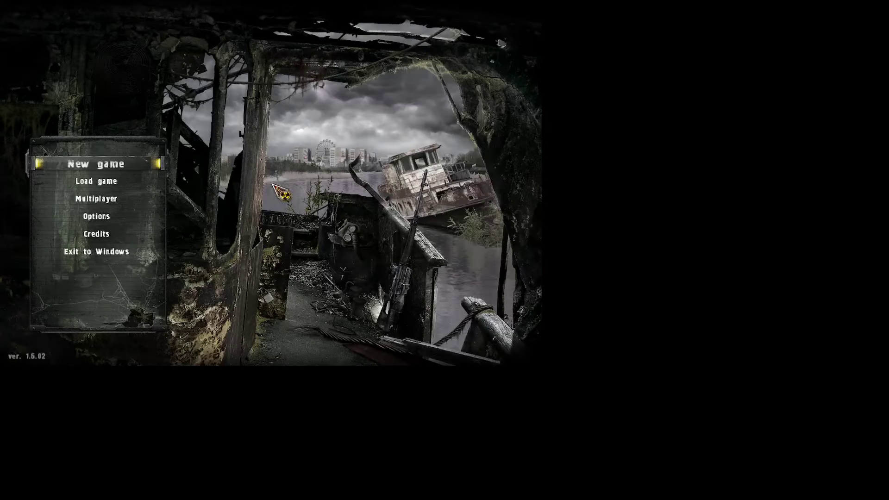
# - Start a new game on Rookie difficulty and enter the loaded level
pyautogui.click(98, 163)
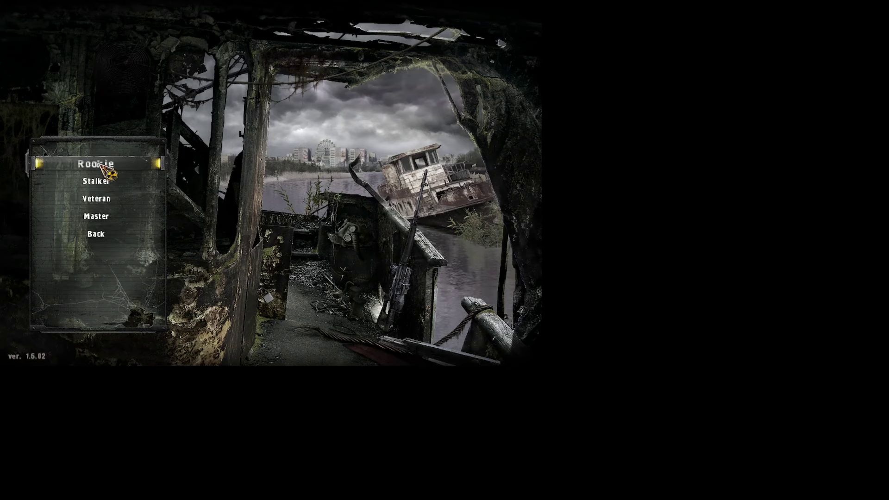
pyautogui.click(100, 164)
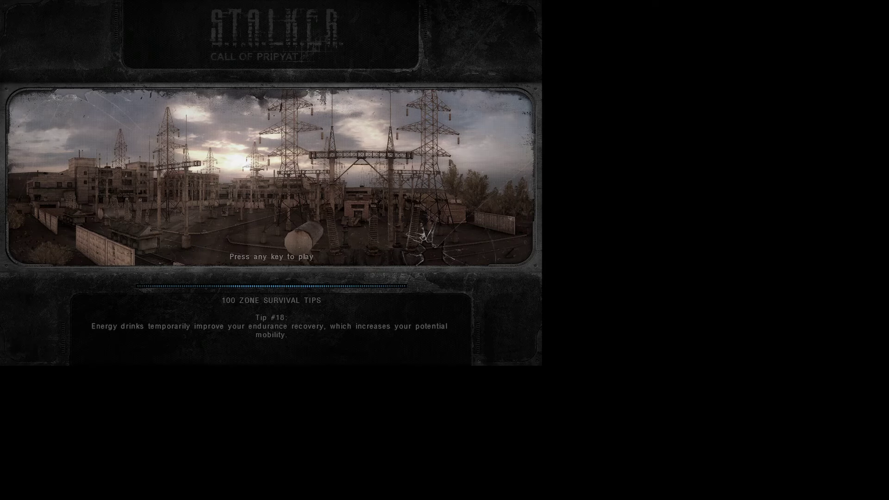
pyautogui.press('space')
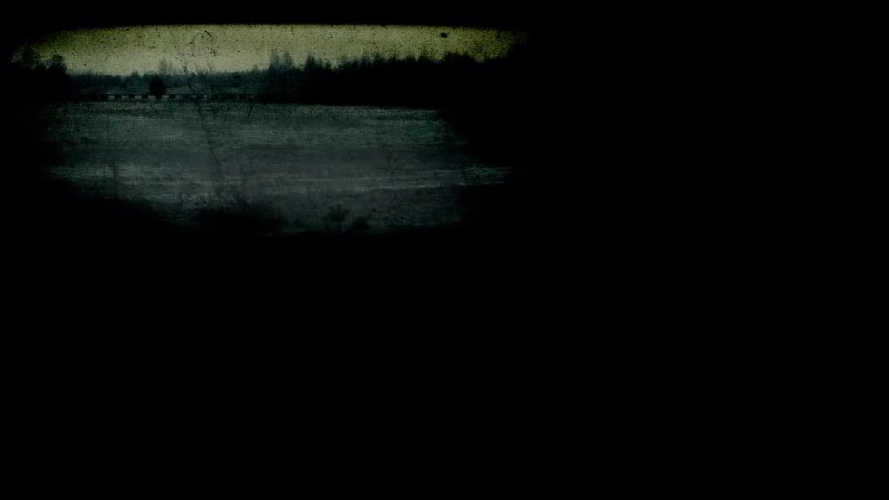
# - Pause the intro, save over the existing "beginning of the game" entry, and exit the game to Windows
pyautogui.press('Escape')
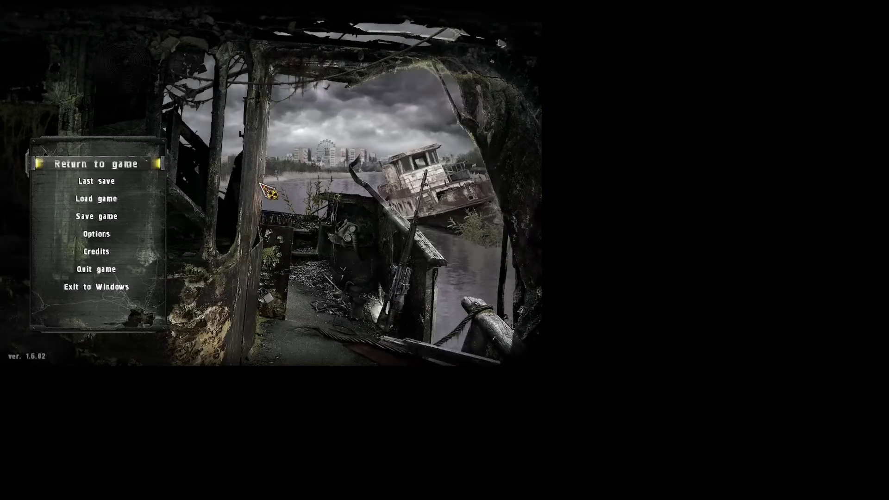
pyautogui.click(94, 216)
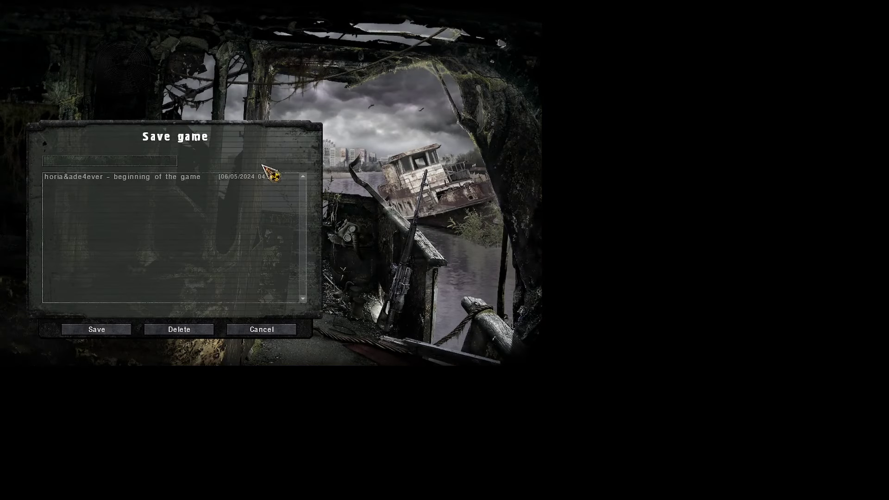
pyautogui.click(125, 181)
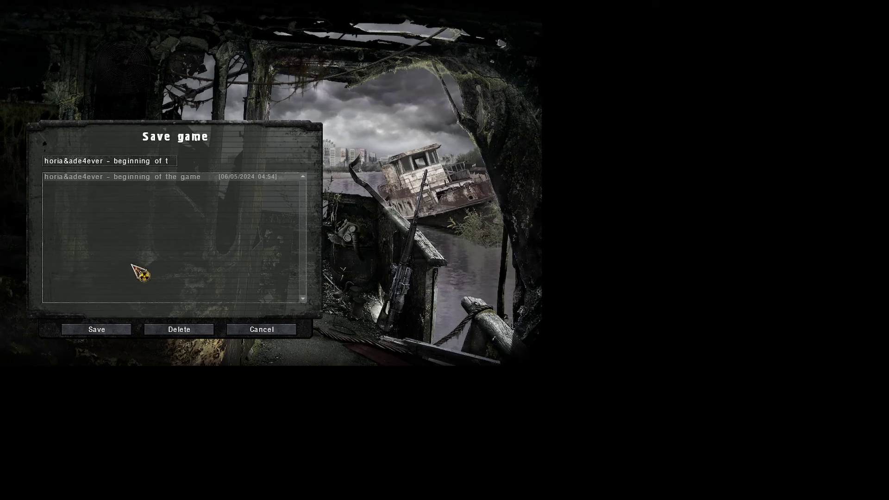
pyautogui.click(117, 331)
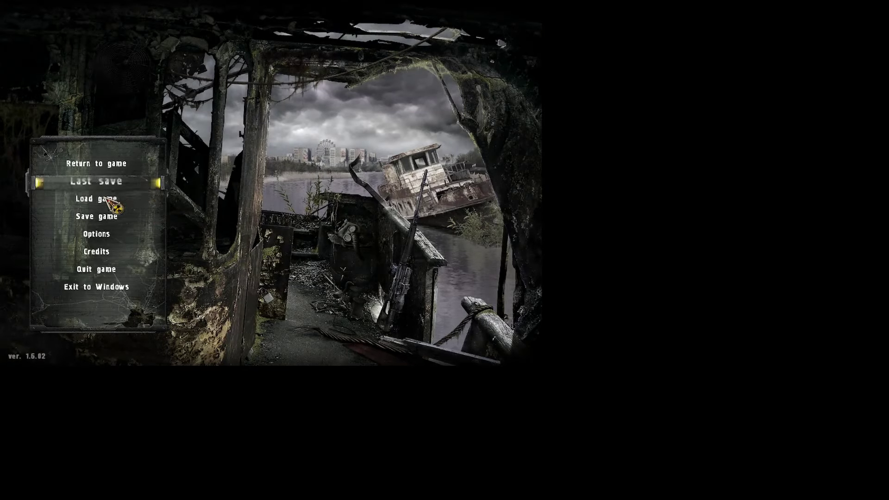
pyautogui.click(105, 288)
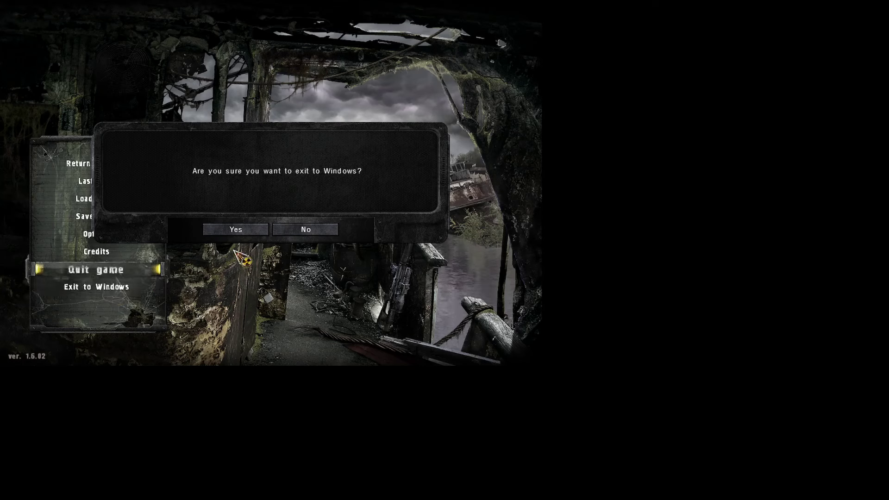
pyautogui.click(237, 231)
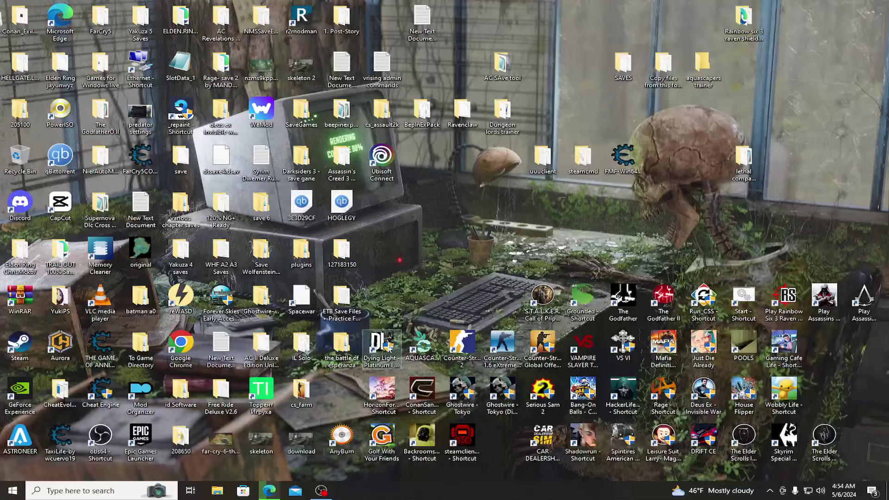
# - Switch to Microsoft Edge, open the downloaded pc-s-t-a-l-k-e-r-call-of-pripyat-savegame.7z archive in WinRAR, and select its savedgames folder
pyautogui.click(269, 492)
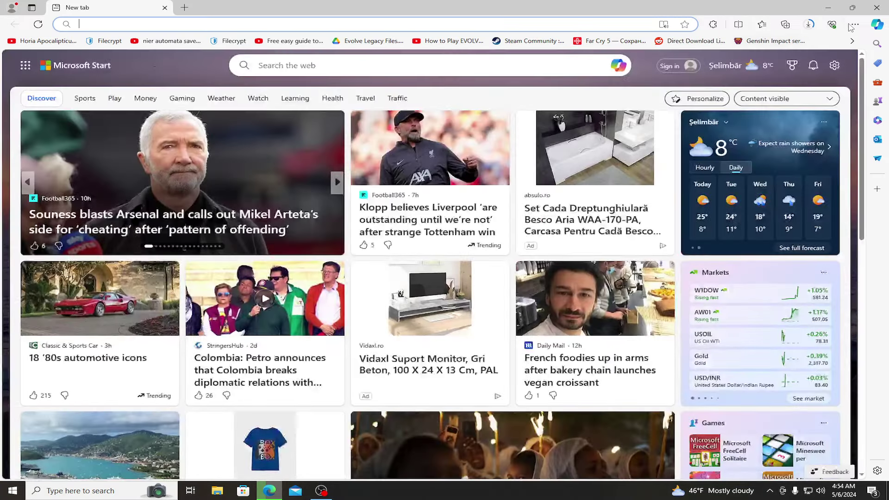
pyautogui.click(854, 24)
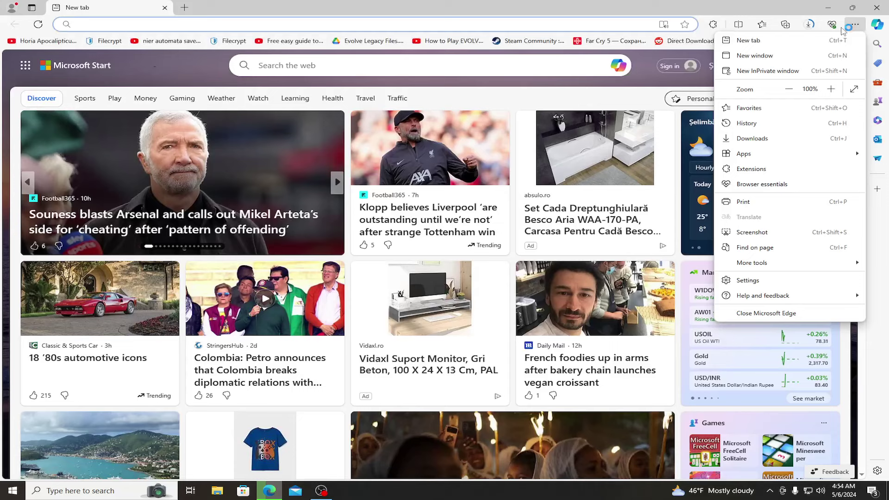
pyautogui.click(760, 139)
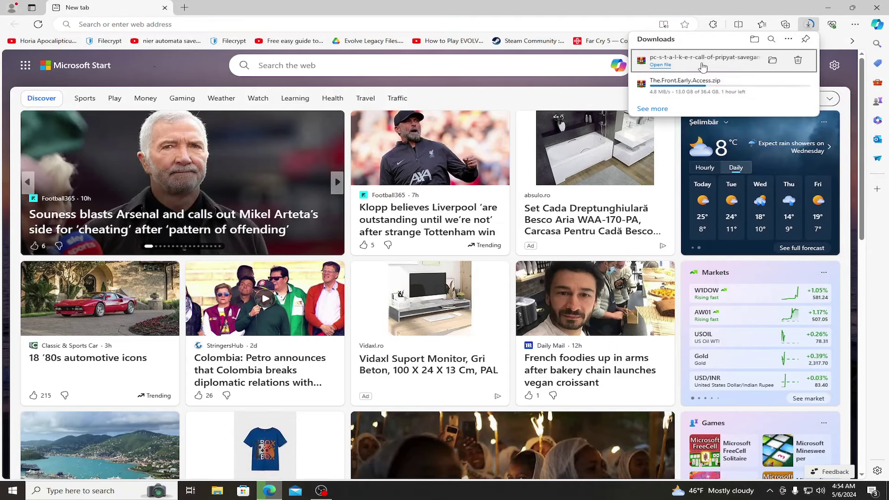
pyautogui.click(667, 67)
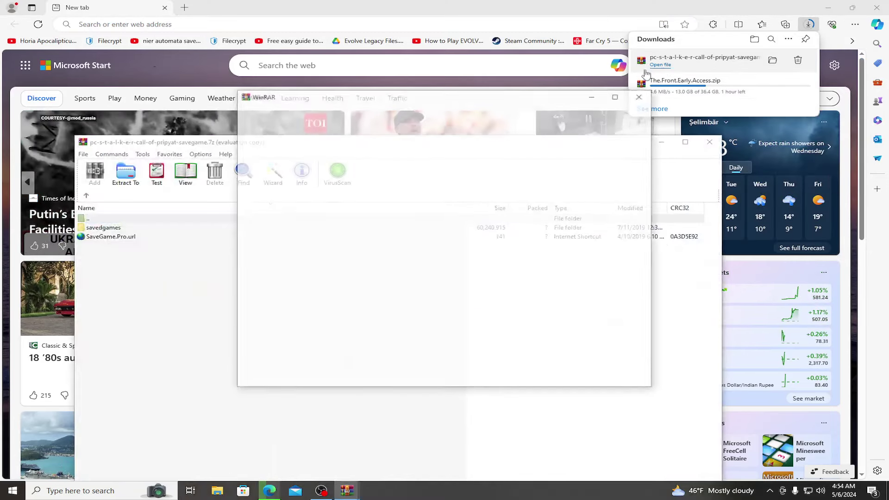
pyautogui.click(648, 98)
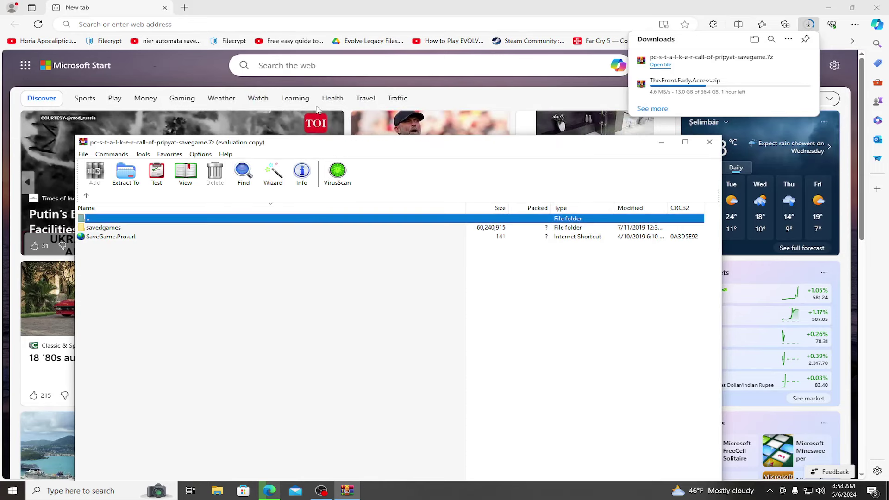
pyautogui.click(103, 230)
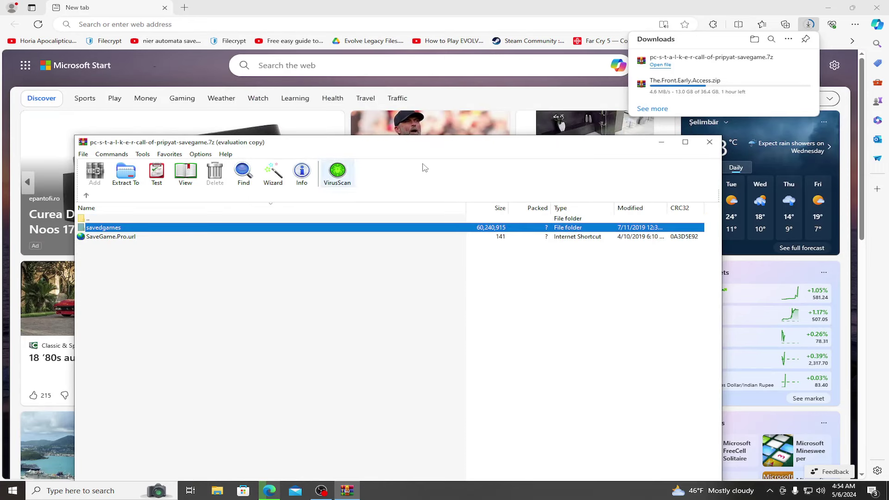
# - Minimize the browser, extract the savedgames folder from the archive to the desktop, and close WinRAR
pyautogui.click(828, 7)
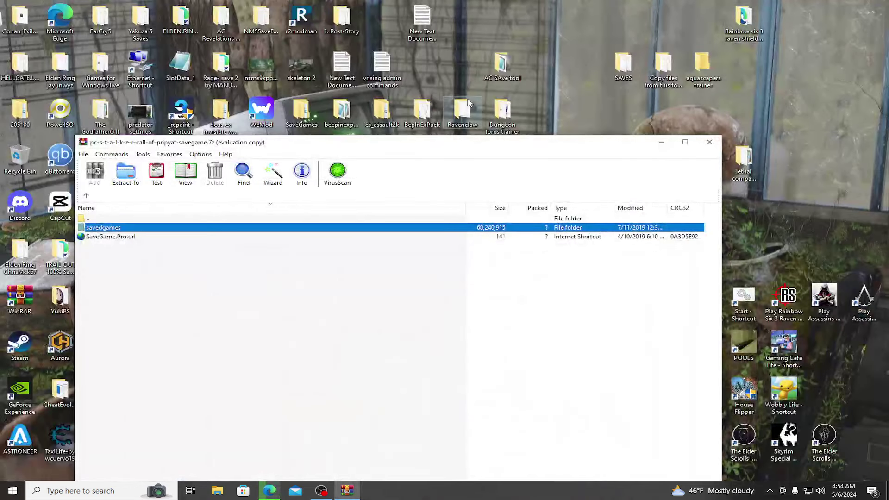
pyautogui.moveTo(120, 227); pyautogui.dragTo(556, 76)
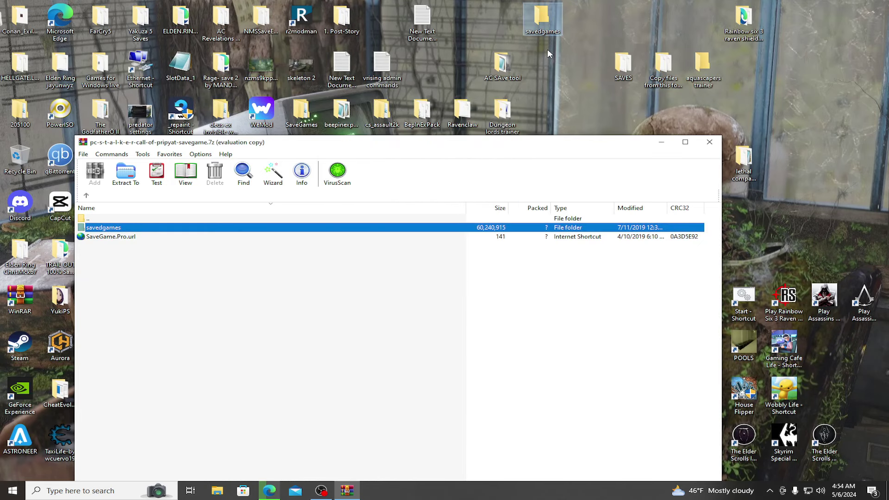
pyautogui.click(709, 142)
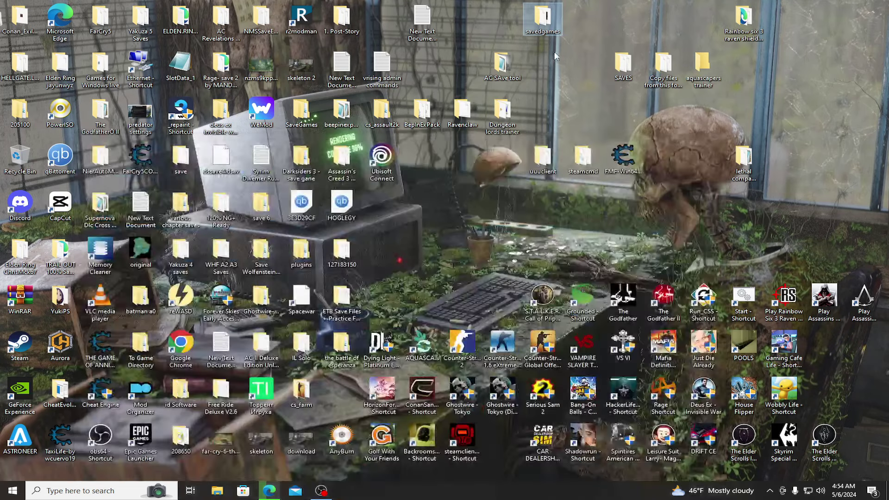
# - Copy all the files inside the desktop's savedgames folder
pyautogui.doubleClick(543, 19)
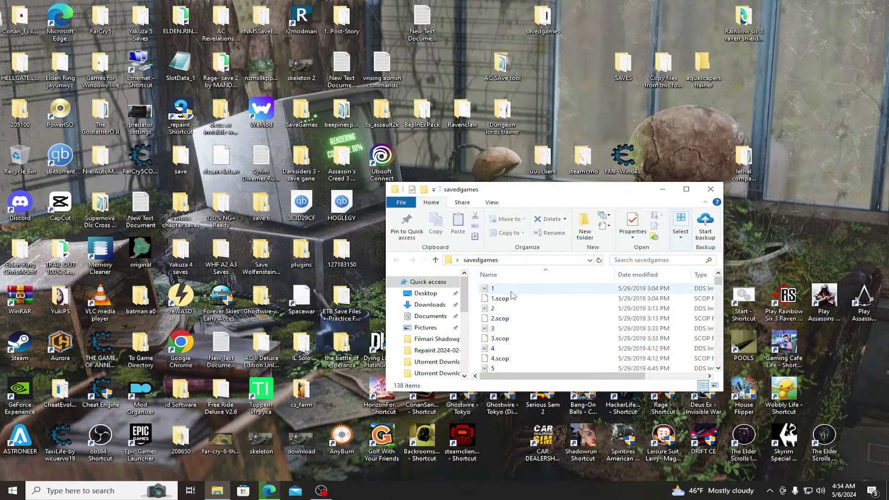
pyautogui.hotkey('ctrl', 'a')
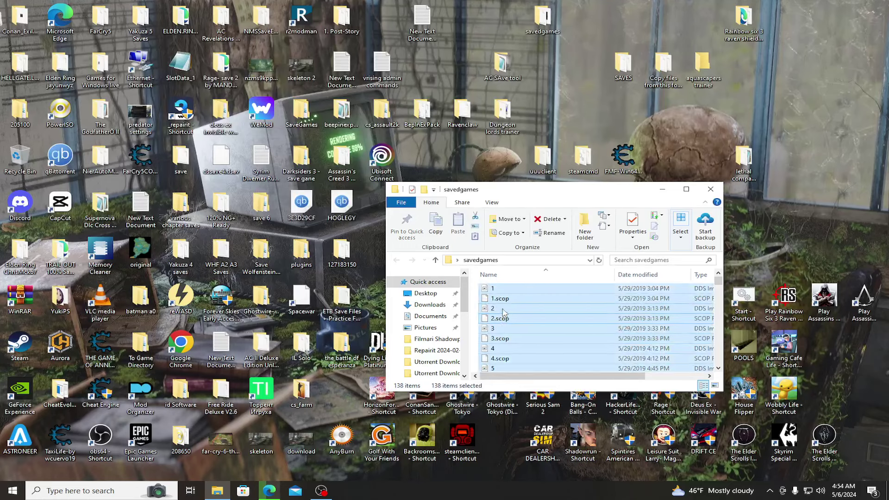
pyautogui.rightClick(505, 310)
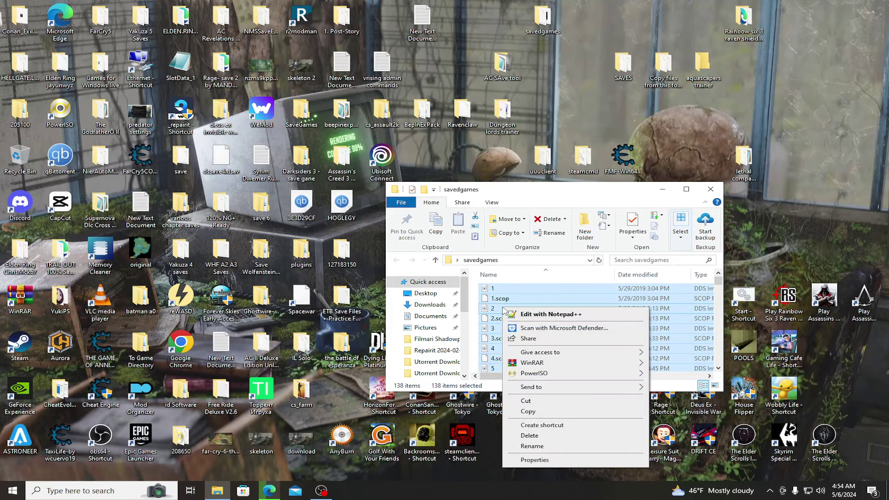
pyautogui.click(526, 413)
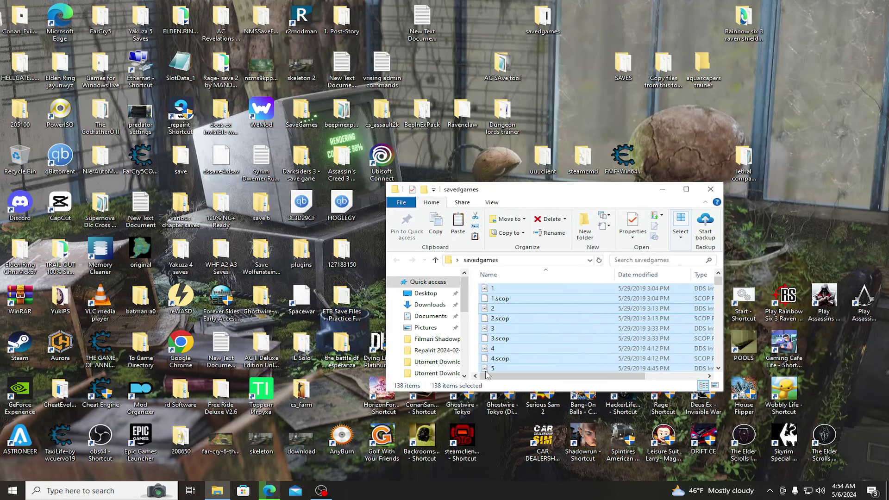
# - Paste the copied save files into Documents\Stalker-COP\savedgames and close the folder window
pyautogui.click(430, 315)
pyautogui.click(526, 313)
pyautogui.press('s')
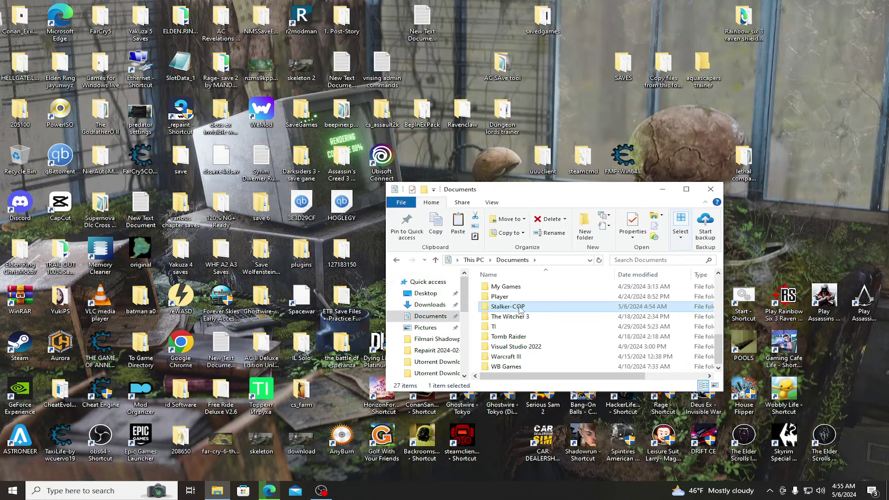
pyautogui.doubleClick(521, 307)
pyautogui.doubleClick(508, 299)
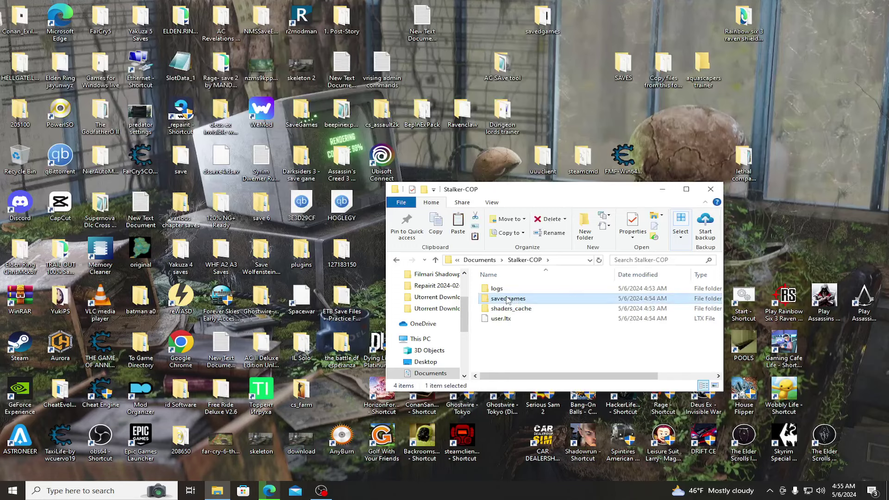
pyautogui.rightClick(508, 356)
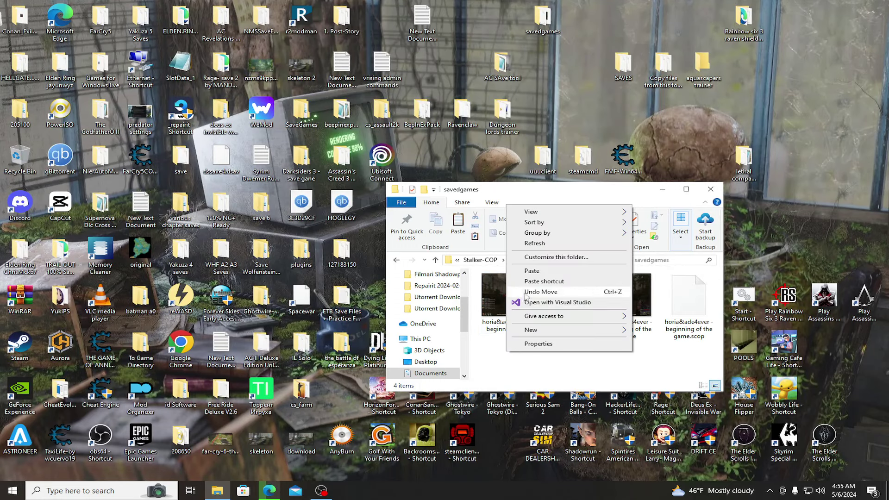
pyautogui.click(530, 272)
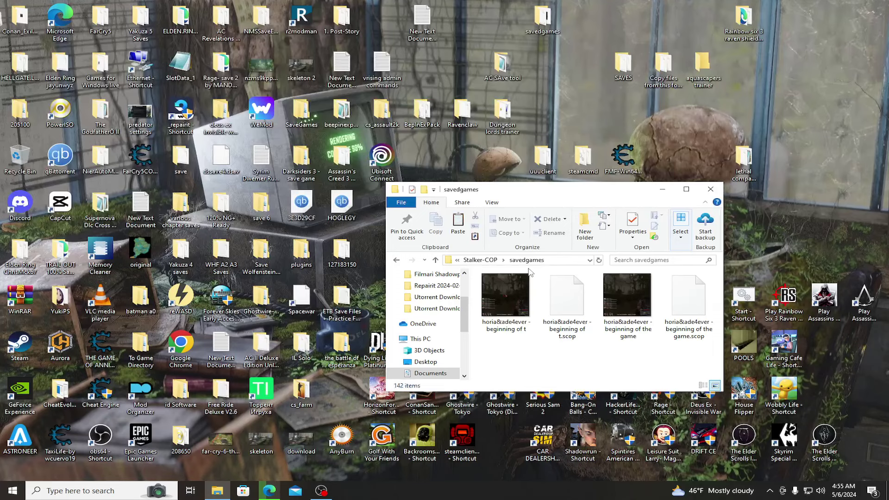
pyautogui.click(710, 189)
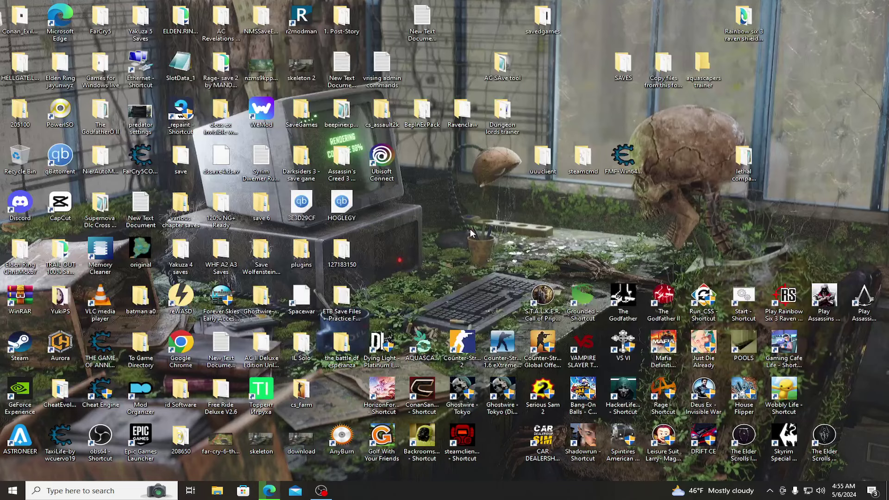
# - Try to launch S.T.A.L.K.E.R. Call of Pripyat from its desktop shortcut and refresh the desktop
pyautogui.doubleClick(542, 299)
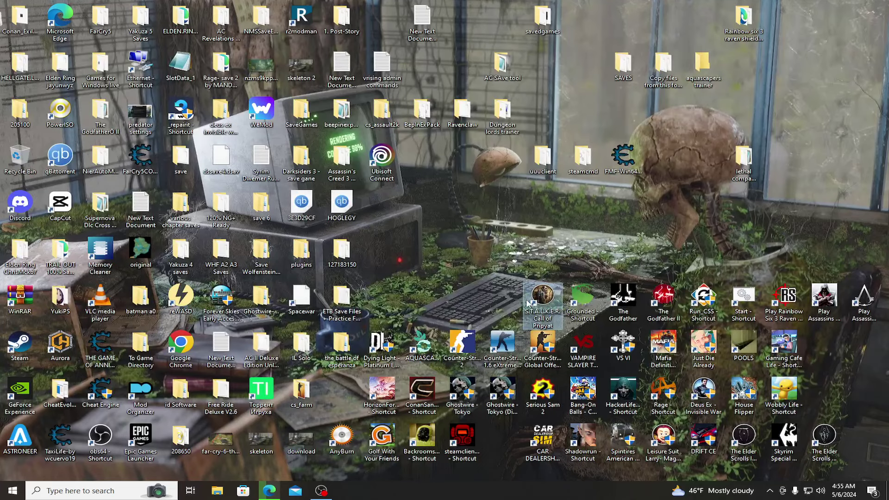
pyautogui.rightClick(452, 230)
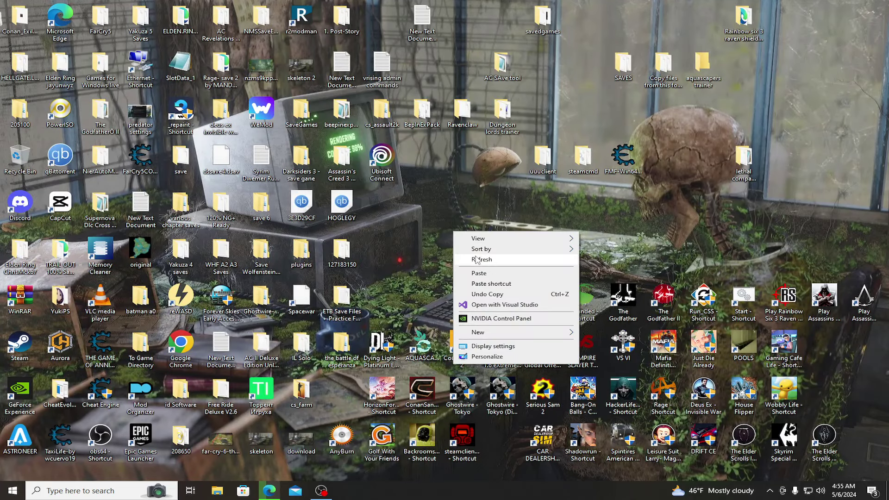
pyautogui.click(476, 259)
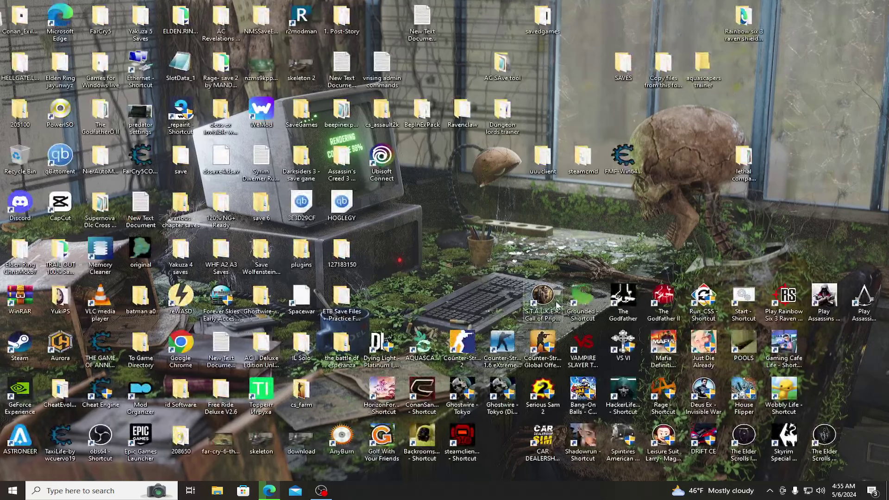
pyautogui.click(540, 301)
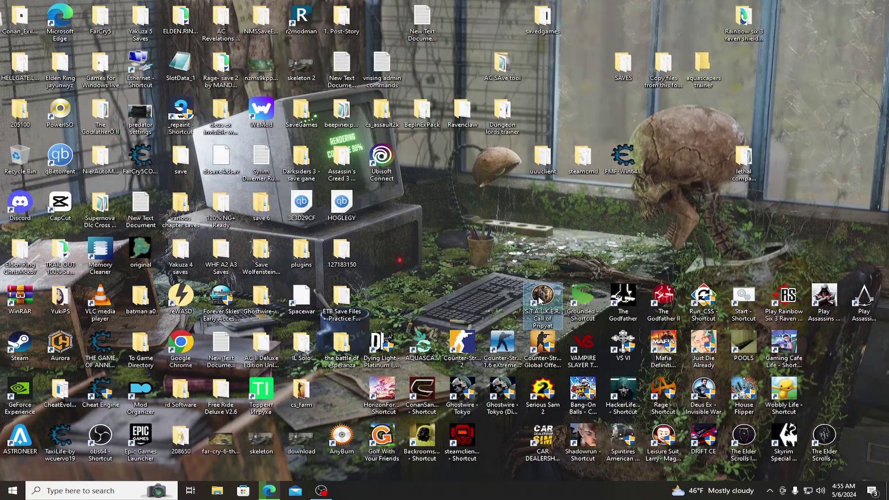
pyautogui.rightClick(424, 239)
pyautogui.click(443, 268)
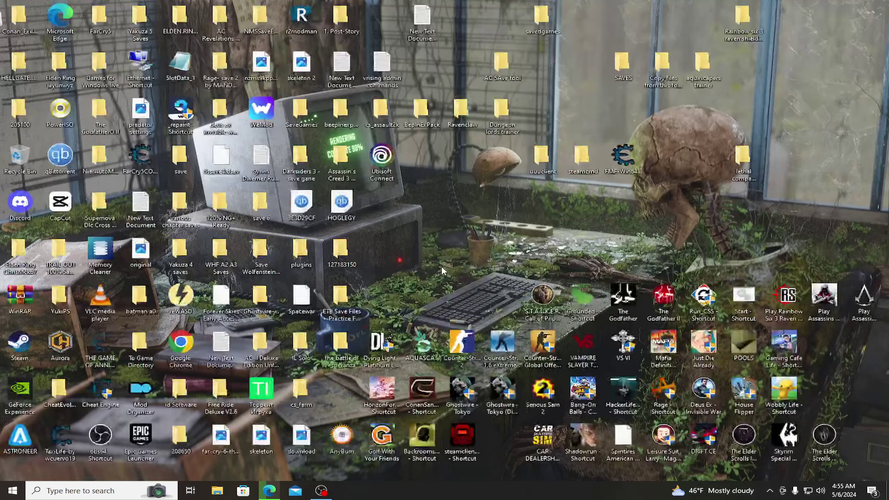
# - Exit the reWASD background agent and try launching S.T.A.L.K.E.R. Call of Pripyat again
pyautogui.click(767, 492)
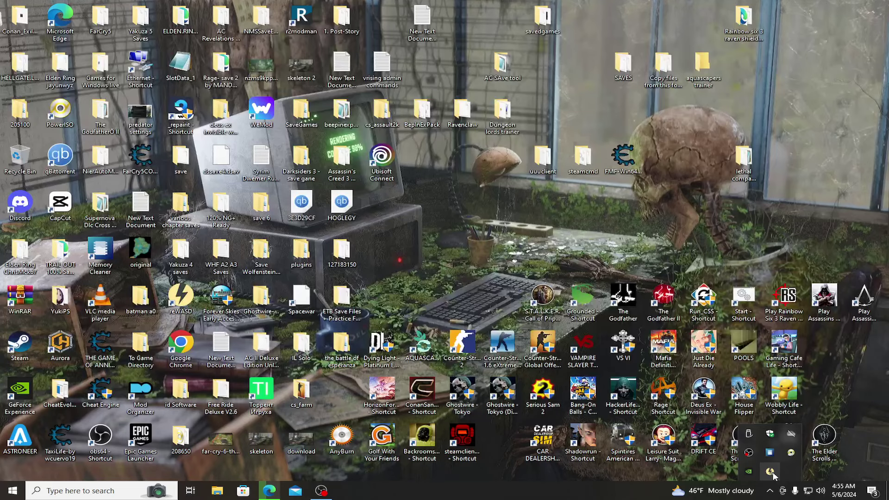
pyautogui.rightClick(772, 473)
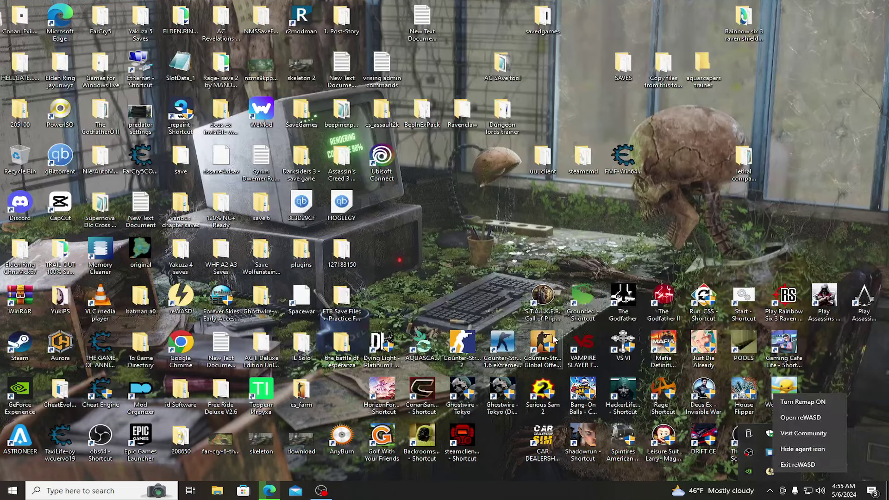
pyautogui.press('Escape')
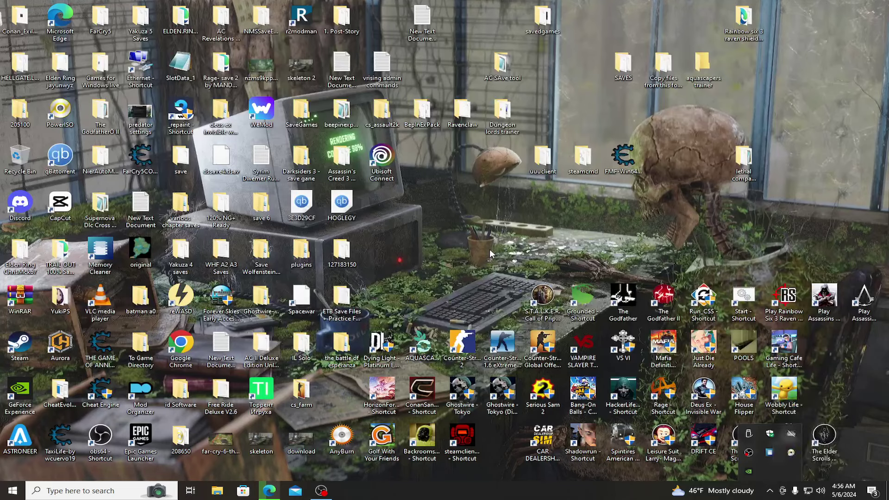
pyautogui.press('Escape')
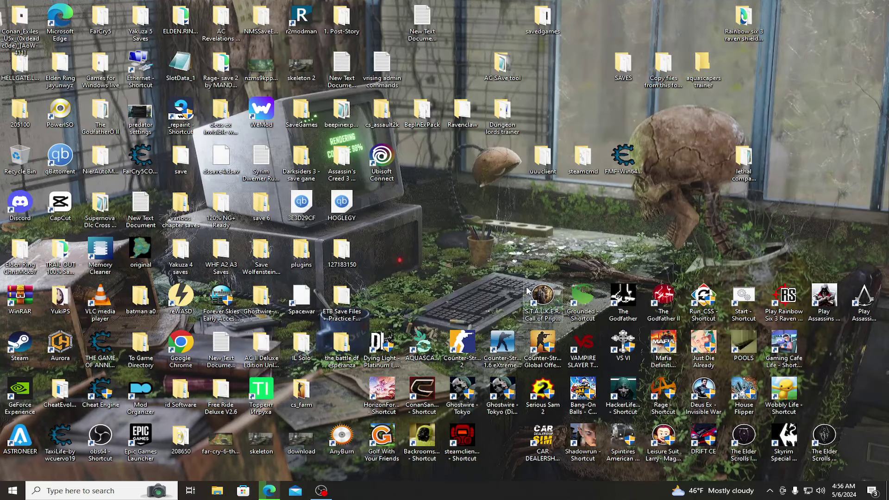
pyautogui.doubleClick(545, 301)
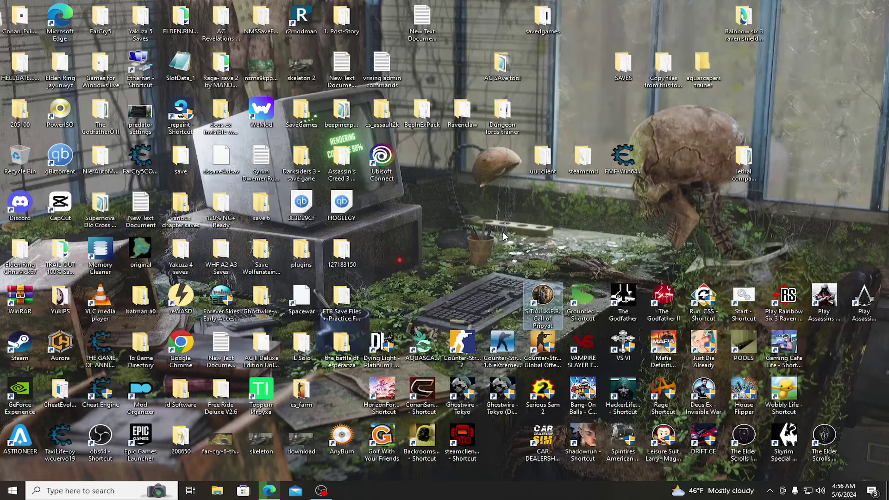
pyautogui.click(457, 262)
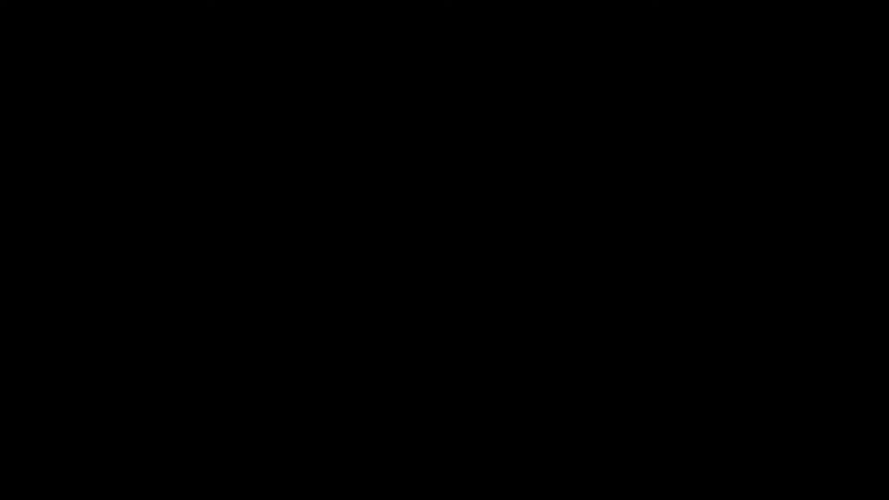
# - Check Task Manager's process list for a running S.T.A.L.K.E.R. process, then close Task Manager
pyautogui.hotkey('ctrl', 'shift', 'Escape')
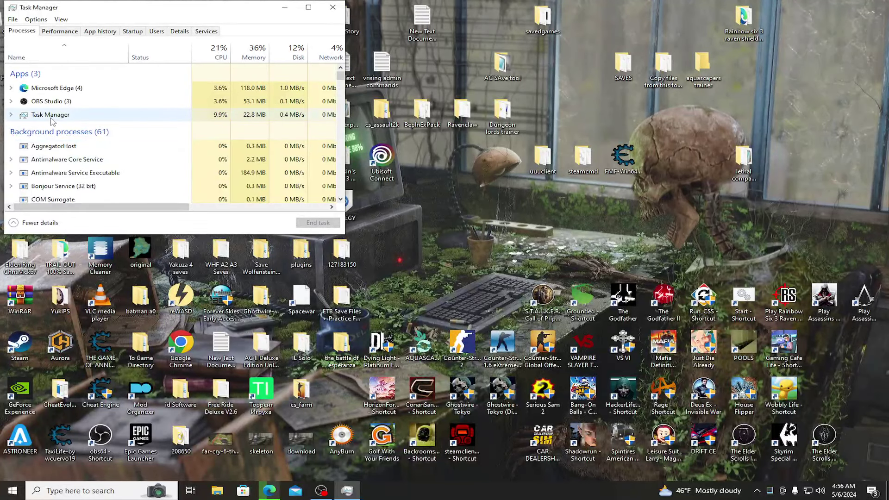
pyautogui.click(51, 116)
pyautogui.write('st')
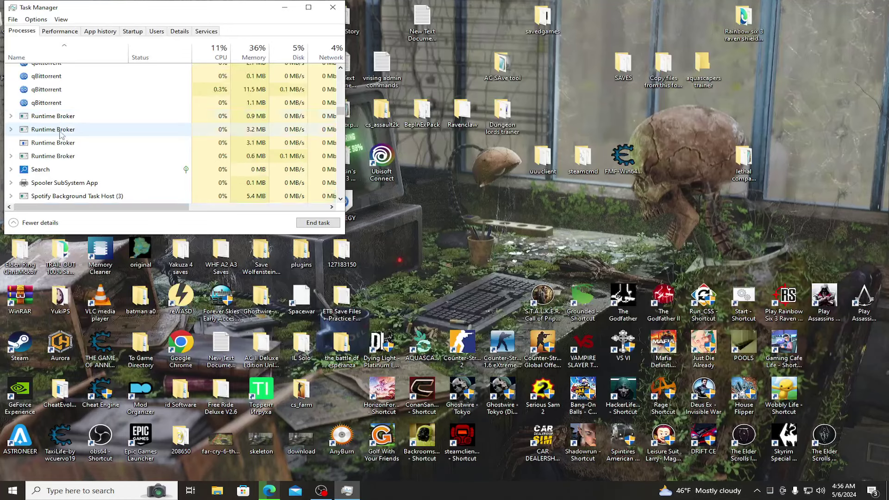
pyautogui.scroll(-1, 119, 155)
pyautogui.scroll(3, 121, 158)
pyautogui.scroll(5, 118, 157)
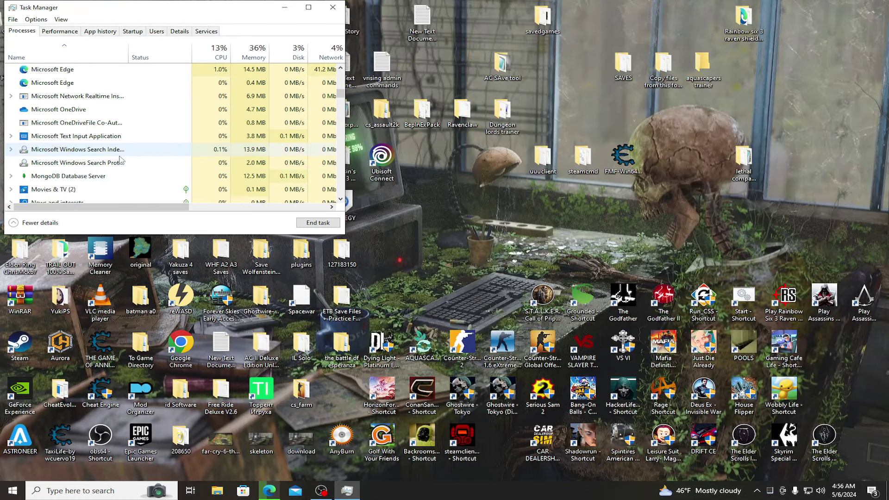
pyautogui.scroll(-2, 115, 158)
pyautogui.scroll(-3, 116, 156)
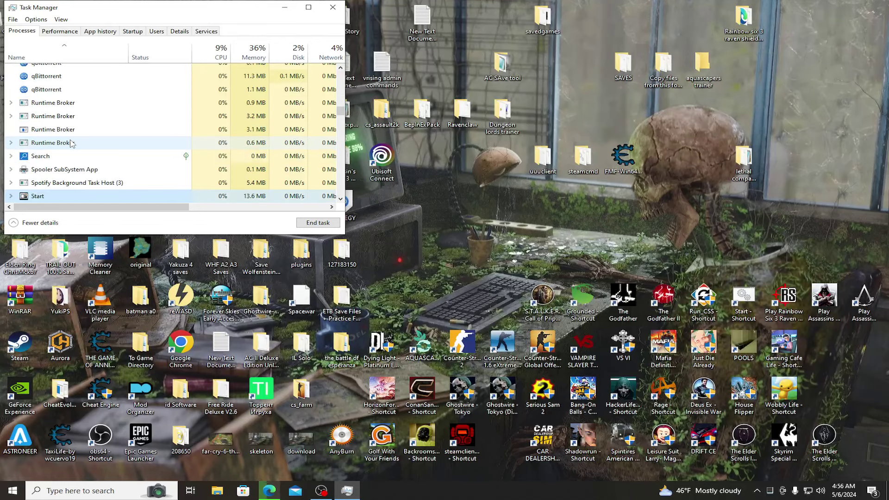
pyautogui.scroll(1, 207, 119)
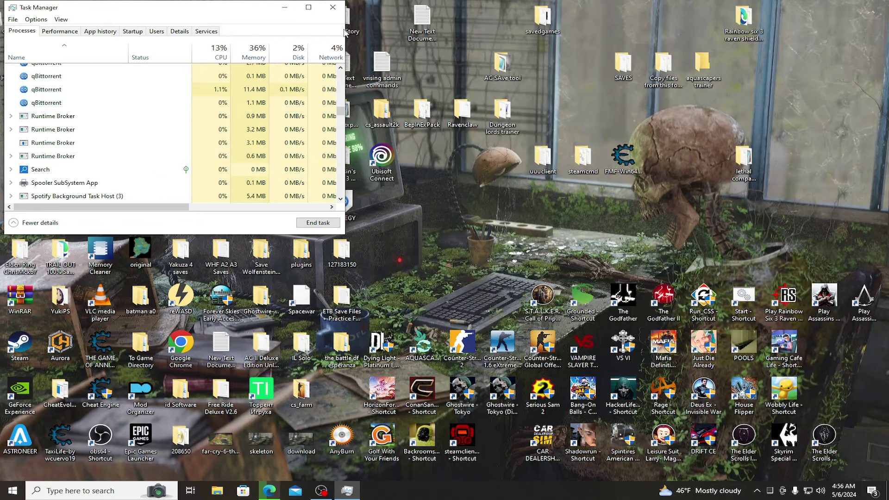
pyautogui.click(328, 13)
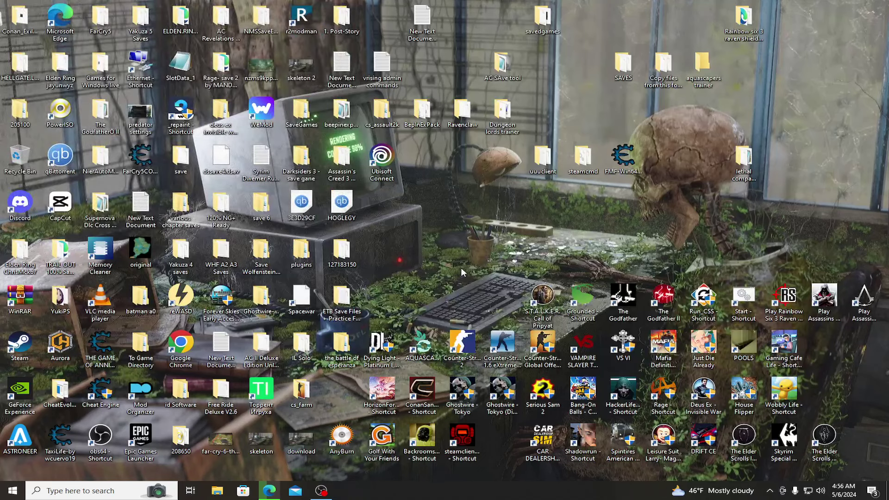
# - Retry launching the S.T.A.L.K.E.R. Call of Pripyat shortcut and dismiss its context options
pyautogui.doubleClick(546, 296)
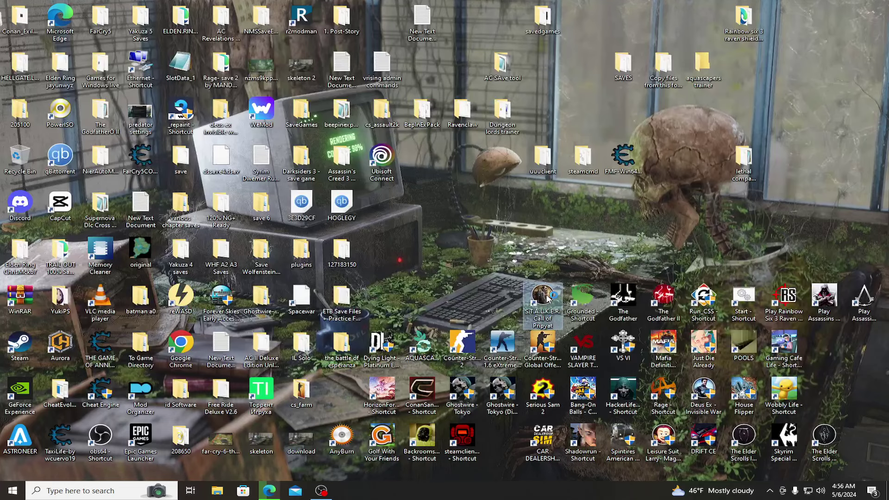
pyautogui.rightClick(547, 297)
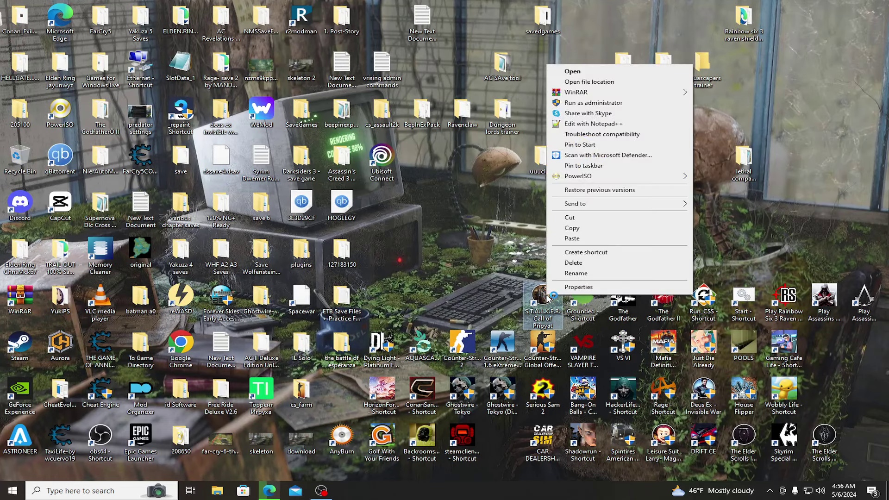
pyautogui.click(461, 254)
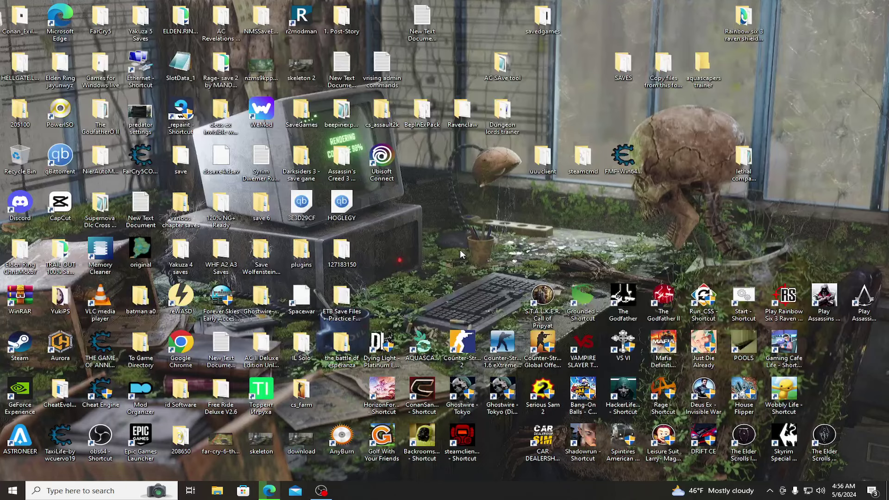
# - Open the game's savedgames folder inside Stalker-COP in Documents
pyautogui.click(217, 490)
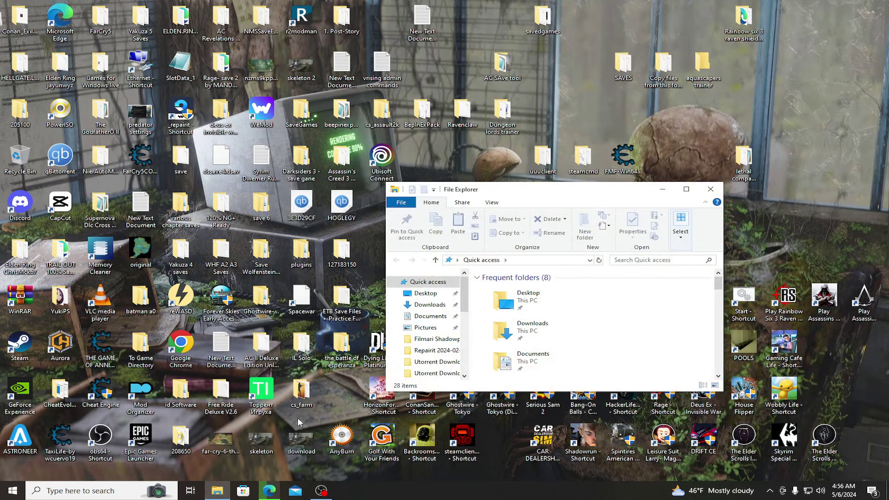
pyautogui.click(425, 315)
pyautogui.click(543, 329)
pyautogui.scroll(-6, 542, 328)
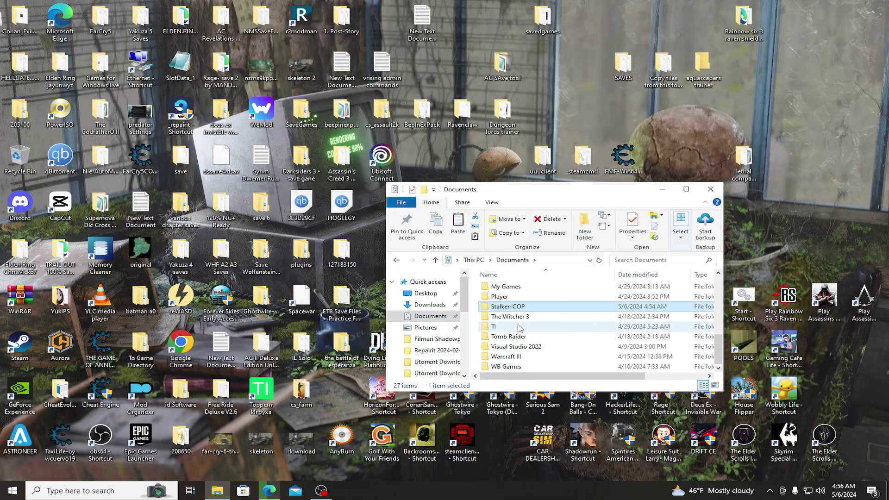
pyautogui.click(516, 307)
pyautogui.doubleClick(516, 308)
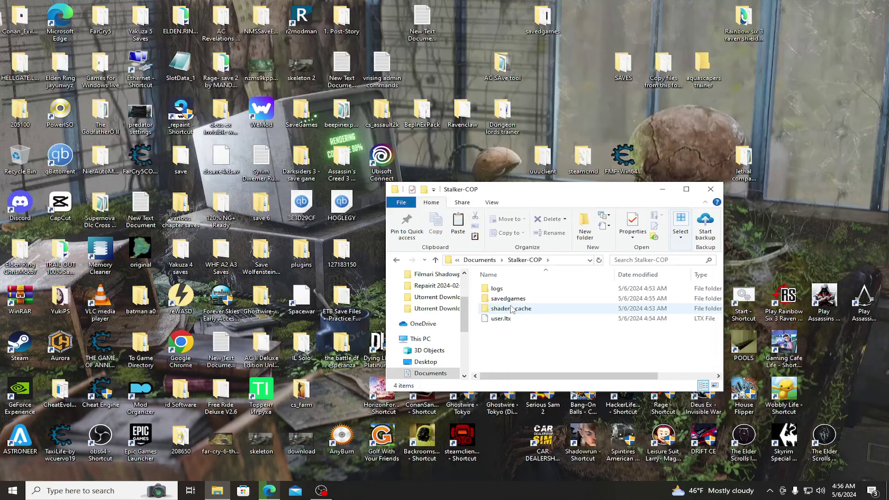
pyautogui.doubleClick(508, 299)
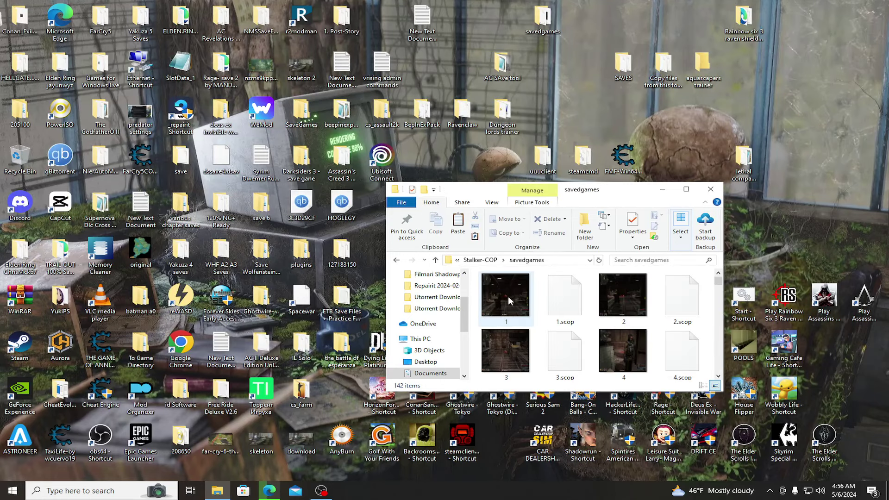
# - Permanently delete every save file in the Stalker-COP savedgames folder and close the folder window
pyautogui.click(563, 308)
pyautogui.scroll(-5, 563, 308)
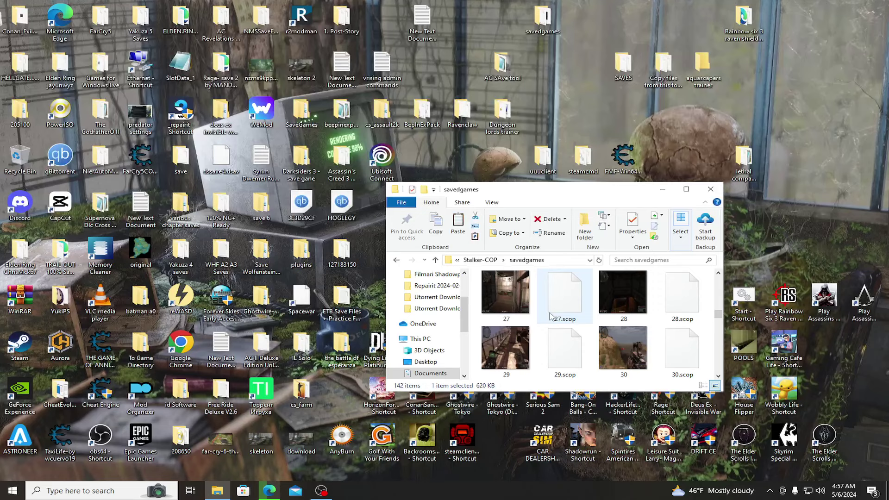
pyautogui.hotkey('ctrl', 'a')
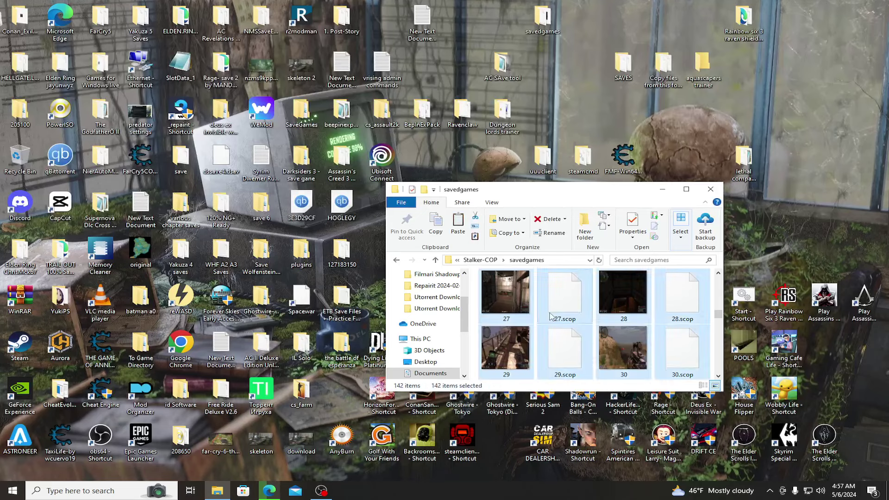
pyautogui.hotkey('shift', 'Delete')
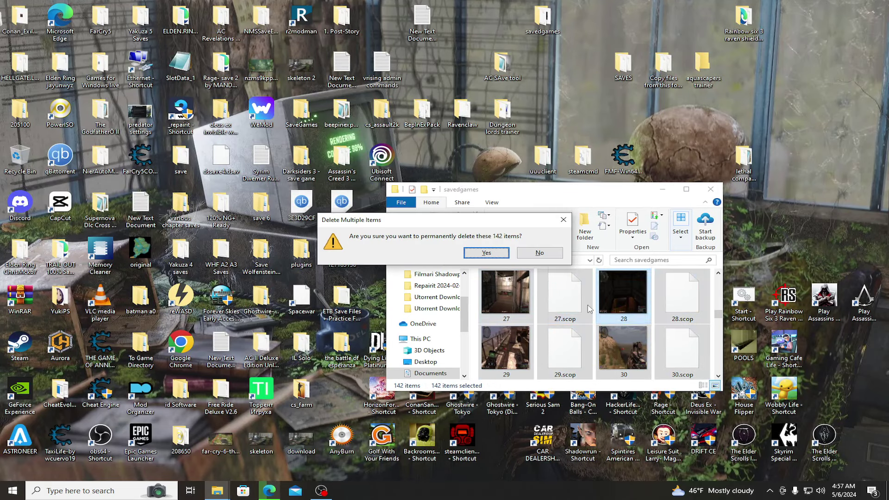
pyautogui.click(486, 252)
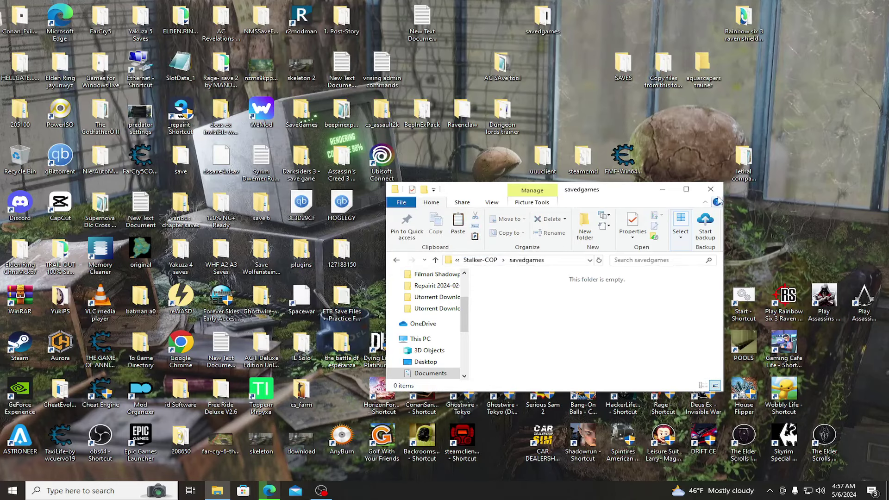
pyautogui.hotkey('alt', 'F4')
# - Launch S.T.A.L.K.E.R. Call of Pripyat to test it without save files, then exit to Windows from its main menu
pyautogui.doubleClick(528, 296)
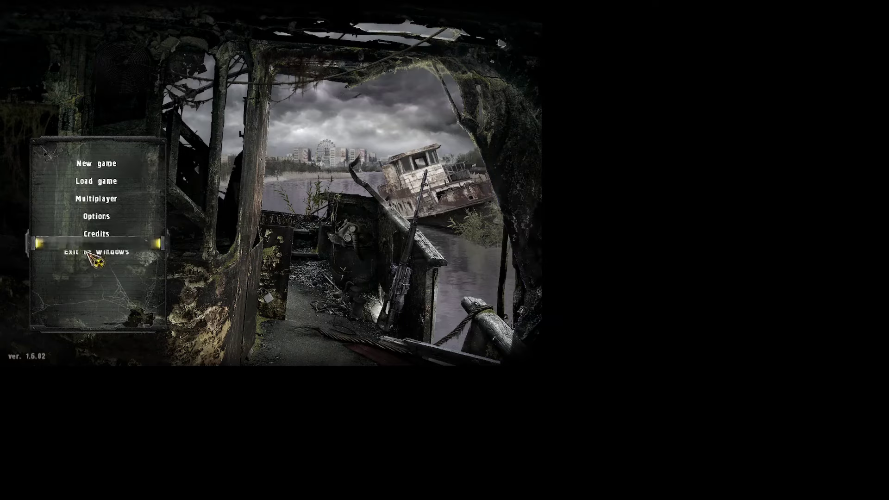
pyautogui.click(96, 254)
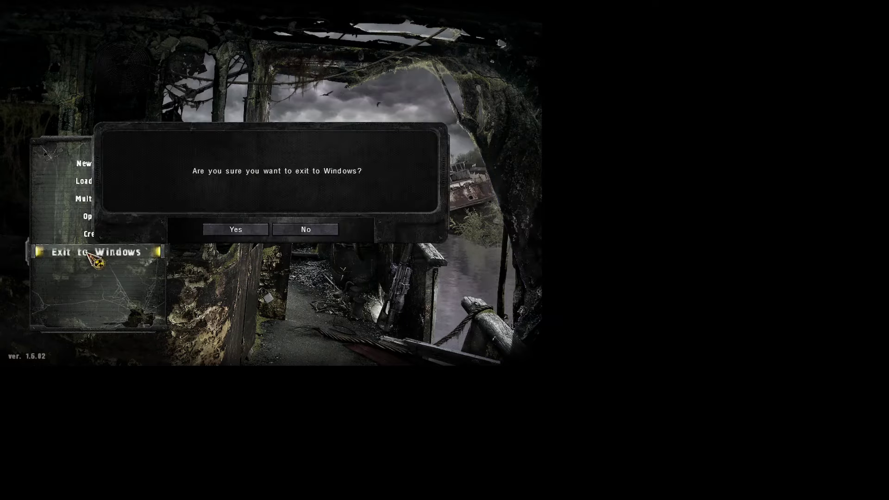
pyautogui.click(255, 233)
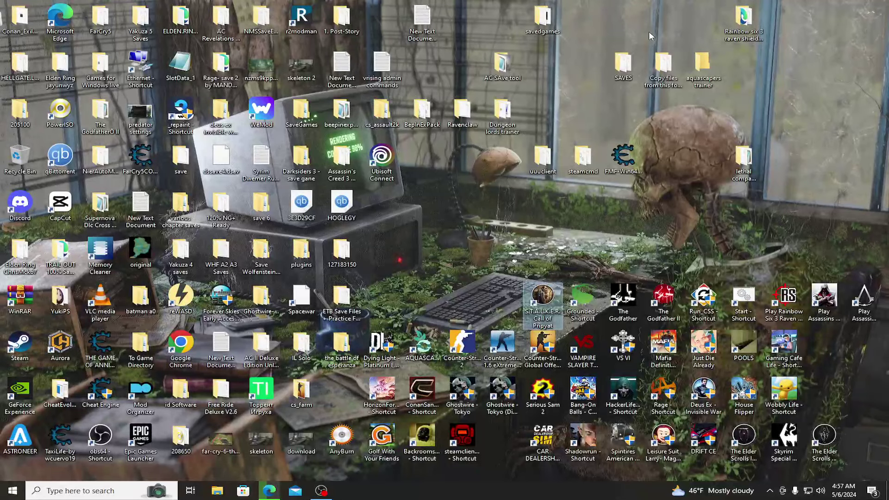
# - Copy all files from the savedgames folder on the desktop
pyautogui.doubleClick(543, 18)
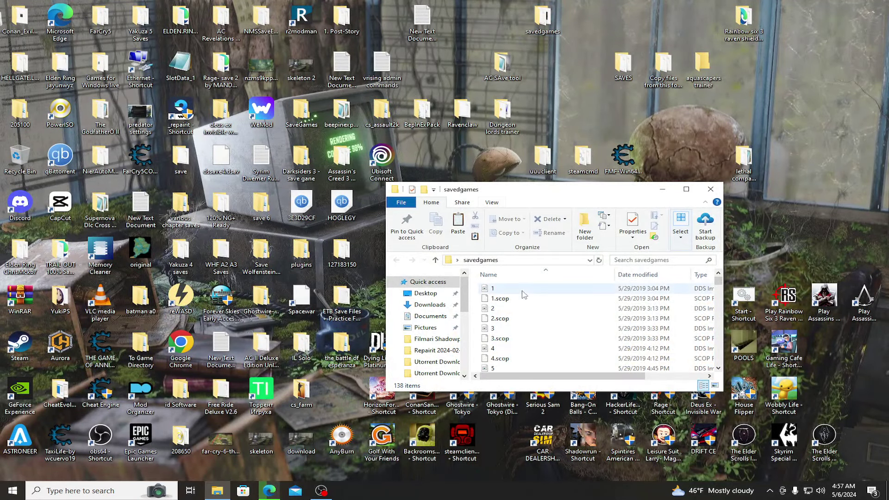
pyautogui.click(504, 300)
pyautogui.hotkey('ctrl', 'a')
pyautogui.rightClick(504, 300)
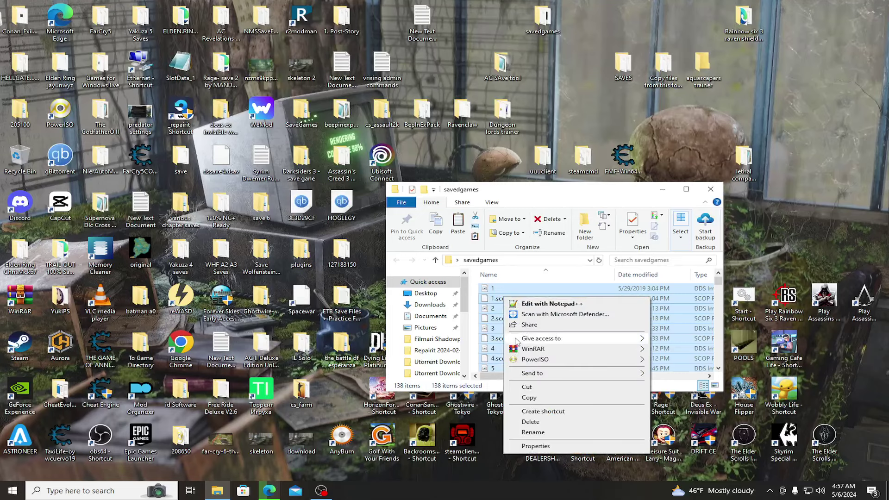
pyautogui.click(523, 399)
# - Paste the copied save files into the savedgames folder of Stalker-COP in Documents and close the window
pyautogui.click(419, 316)
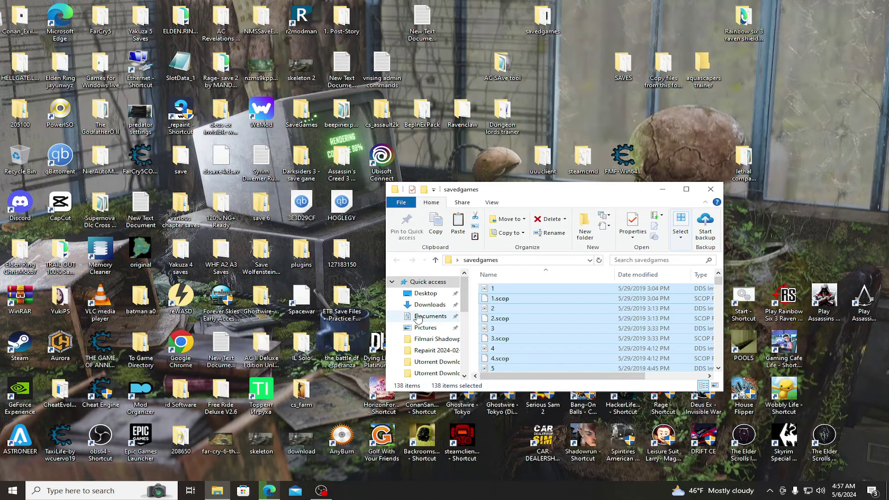
pyautogui.click(545, 337)
pyautogui.scroll(-1, 544, 339)
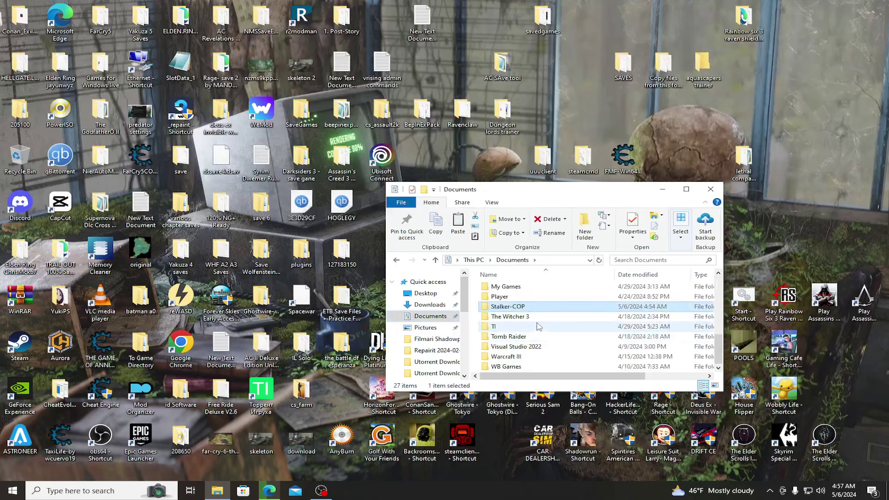
pyautogui.doubleClick(517, 307)
pyautogui.doubleClick(505, 299)
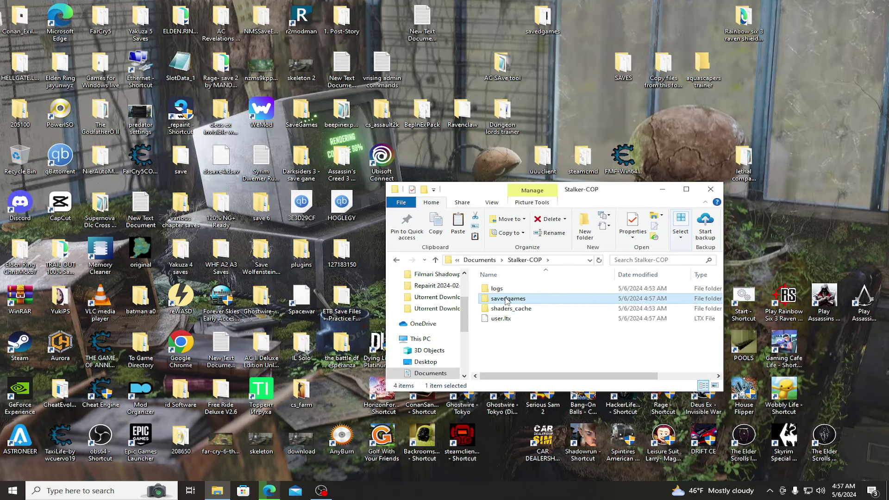
pyautogui.rightClick(507, 303)
pyautogui.click(528, 370)
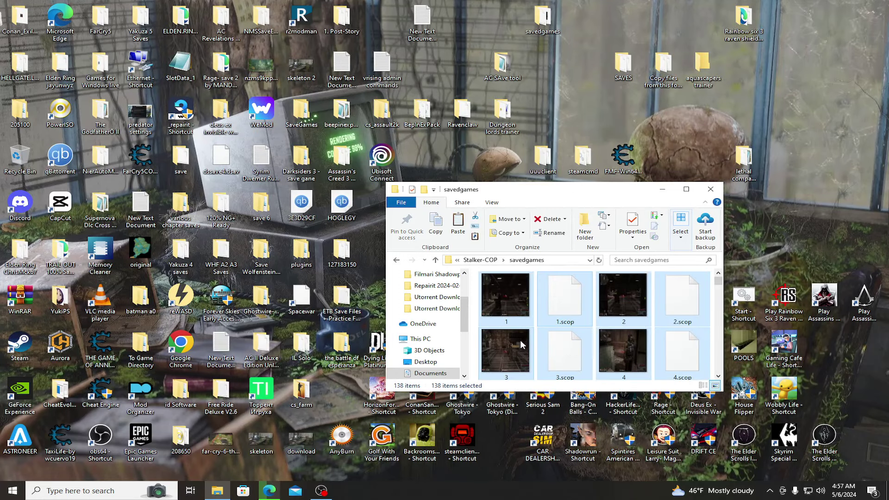
pyautogui.click(711, 189)
# - Try to launch S.T.A.L.K.E.R. Call of Pripyat again with the copied save files in place
pyautogui.click(490, 199)
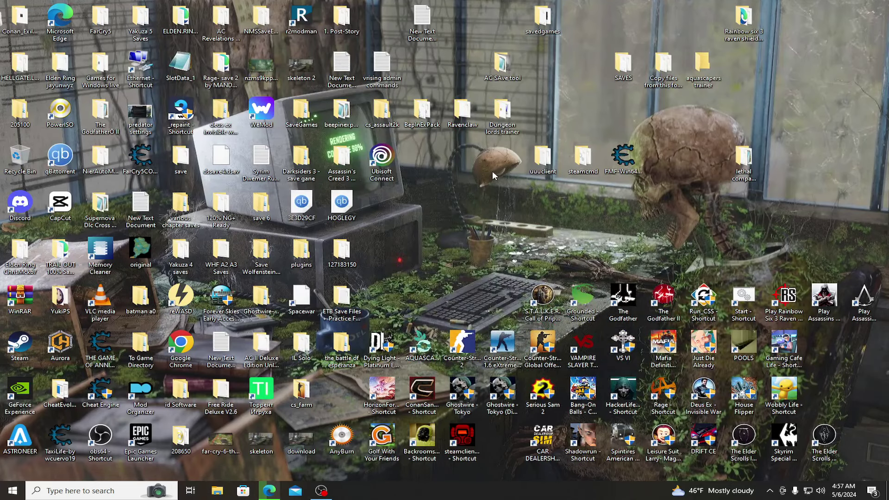
pyautogui.click(542, 299)
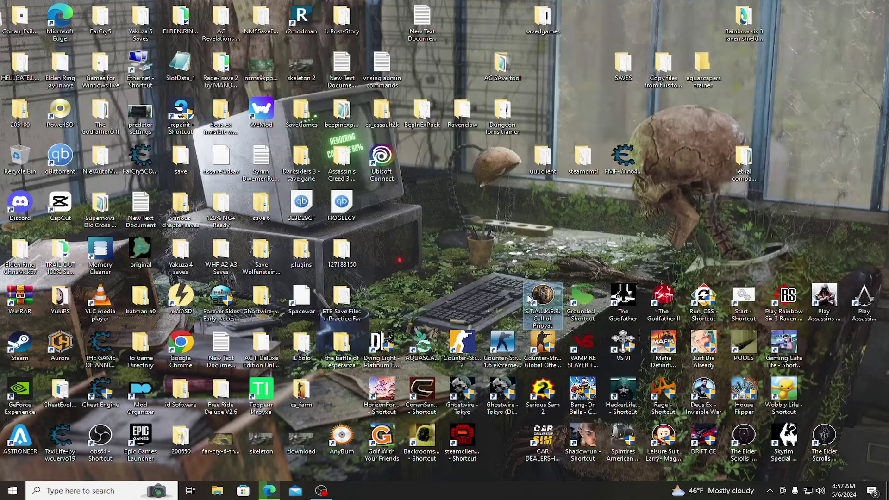
pyautogui.click(437, 281)
# - Permanently delete all pasted save files from the Stalker-COP savedgames folder in Documents and close the window
pyautogui.click(217, 491)
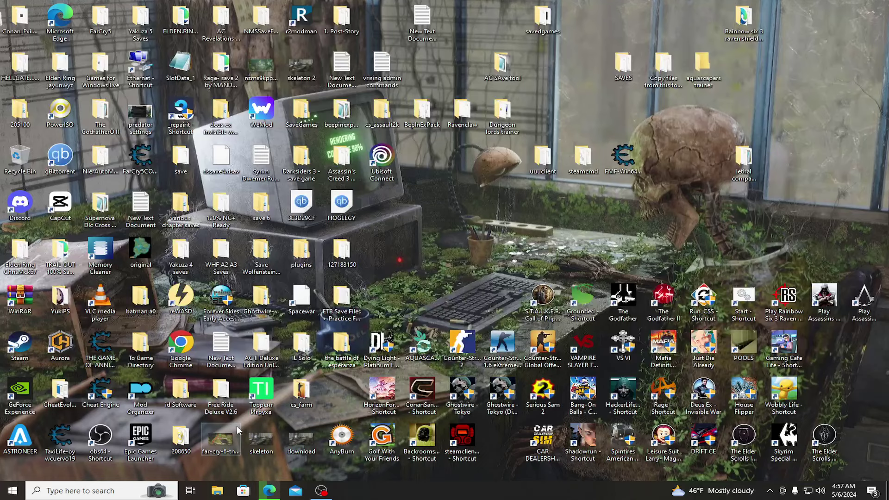
pyautogui.click(430, 316)
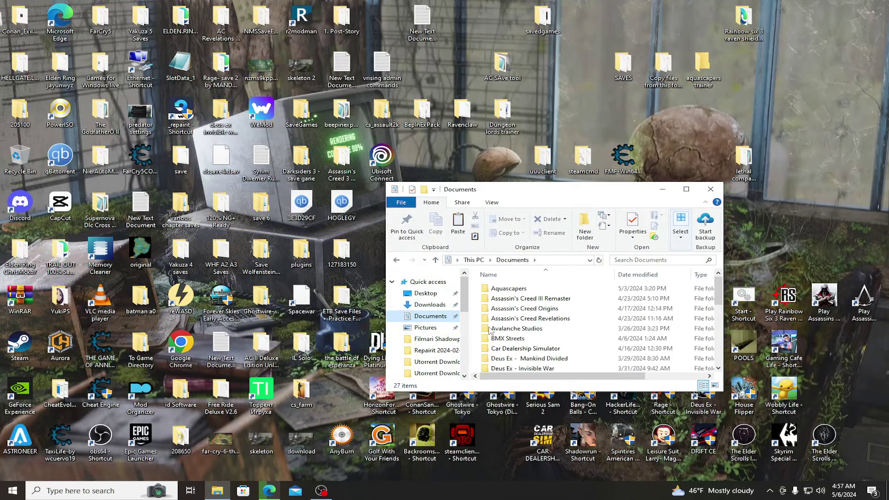
pyautogui.scroll(-5, 527, 340)
pyautogui.click(508, 306)
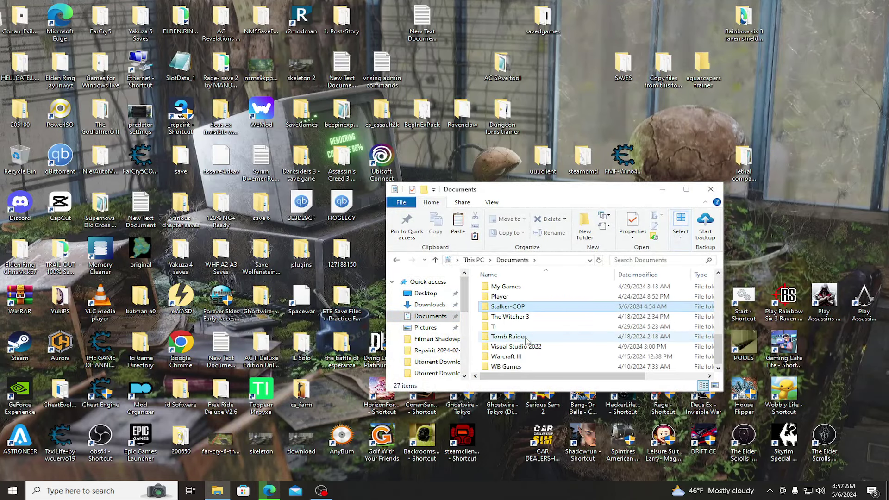
pyautogui.doubleClick(512, 307)
pyautogui.doubleClick(506, 299)
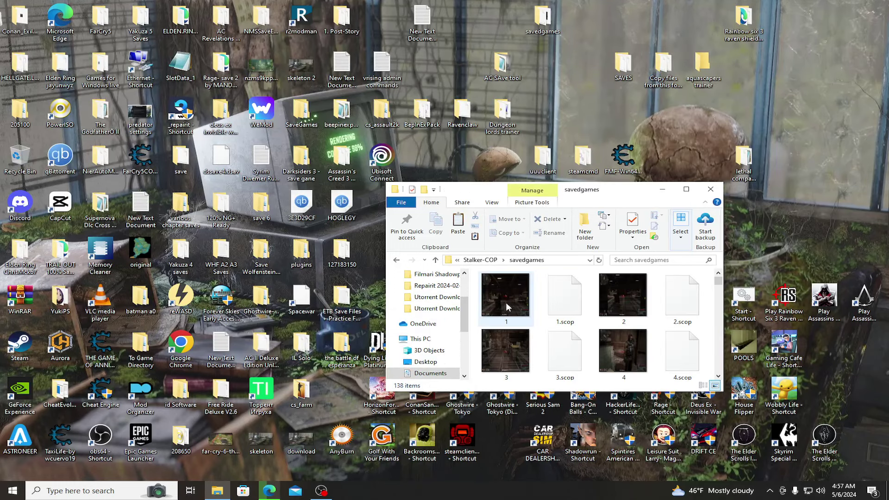
pyautogui.hotkey('ctrl', 'a')
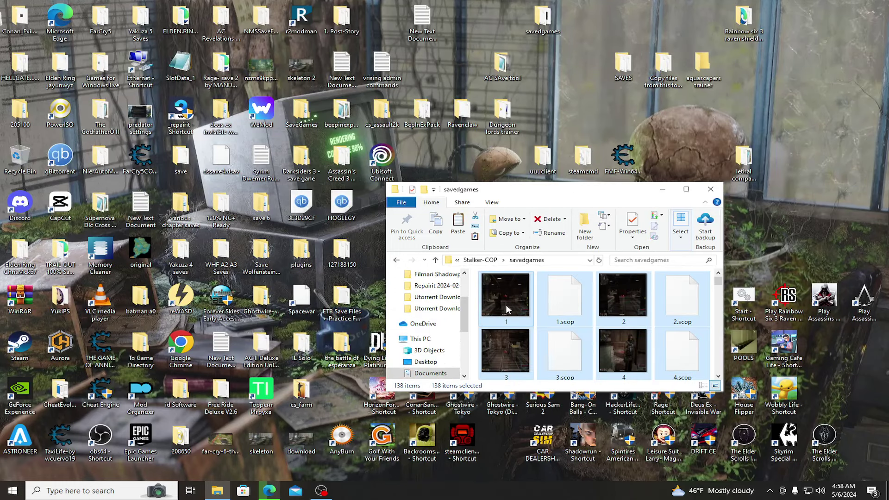
pyautogui.hotkey('shift', 'Delete')
pyautogui.click(486, 253)
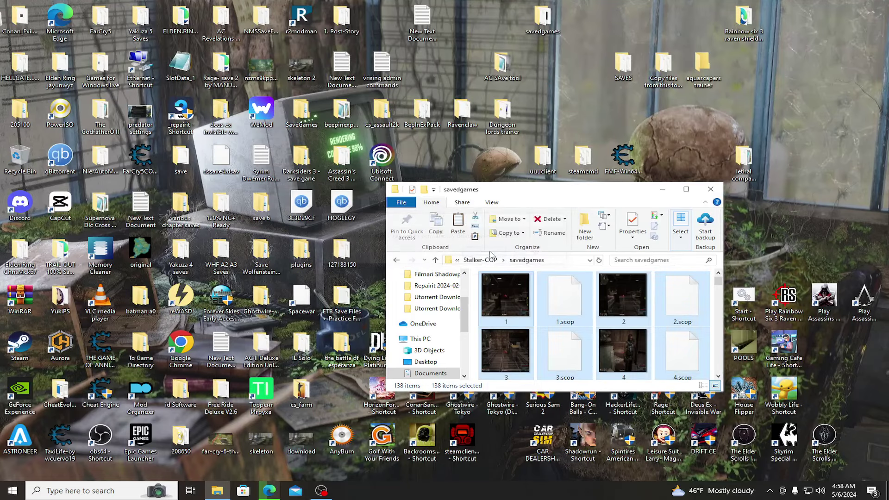
pyautogui.click(711, 190)
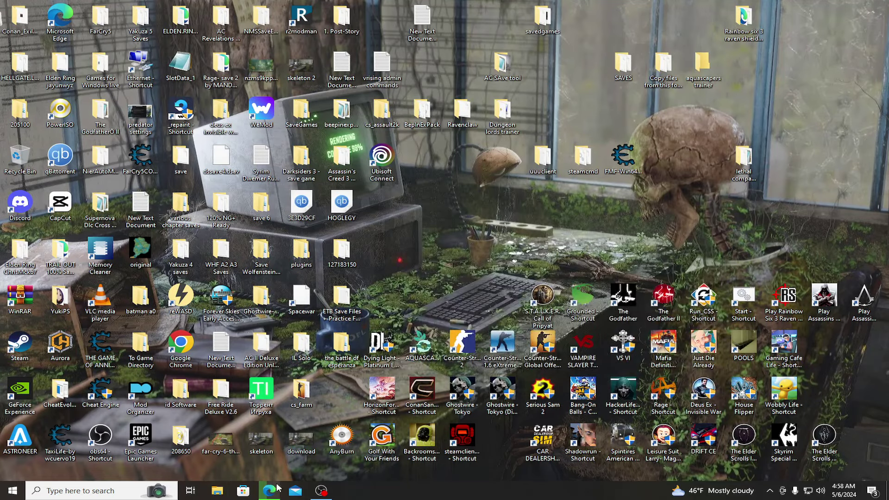
# - Switch to Microsoft Edge and open the Google home page through a Bing search for google in a new tab
pyautogui.click(269, 490)
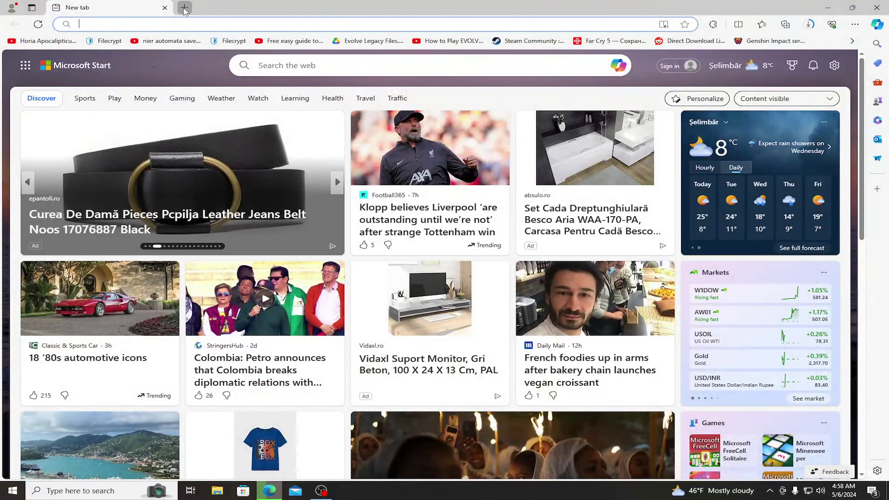
pyautogui.click(185, 8)
pyautogui.click(262, 20)
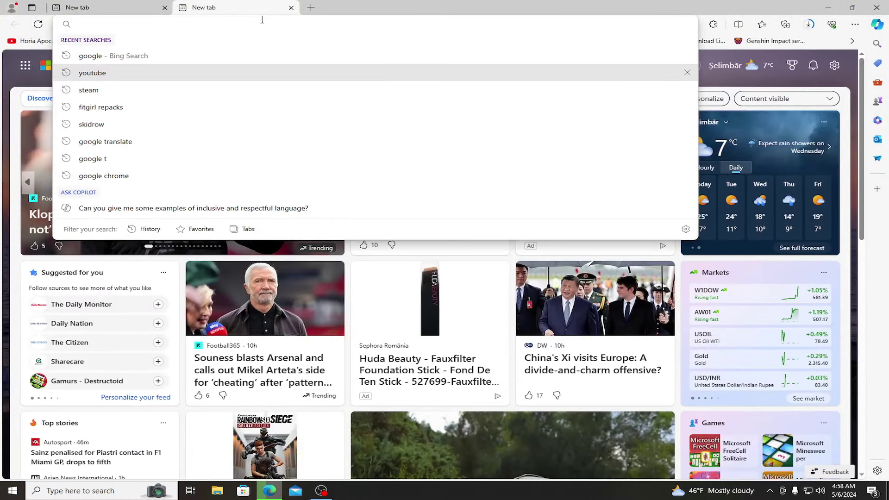
pyautogui.click(116, 56)
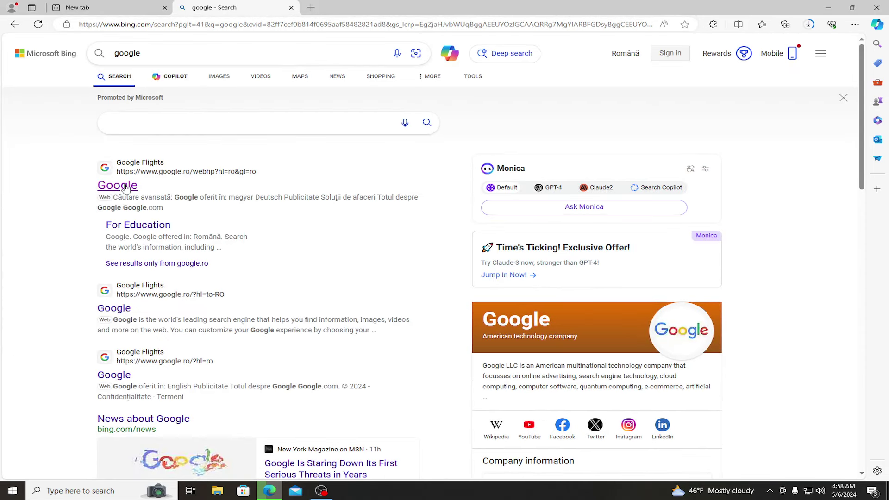
pyautogui.click(124, 186)
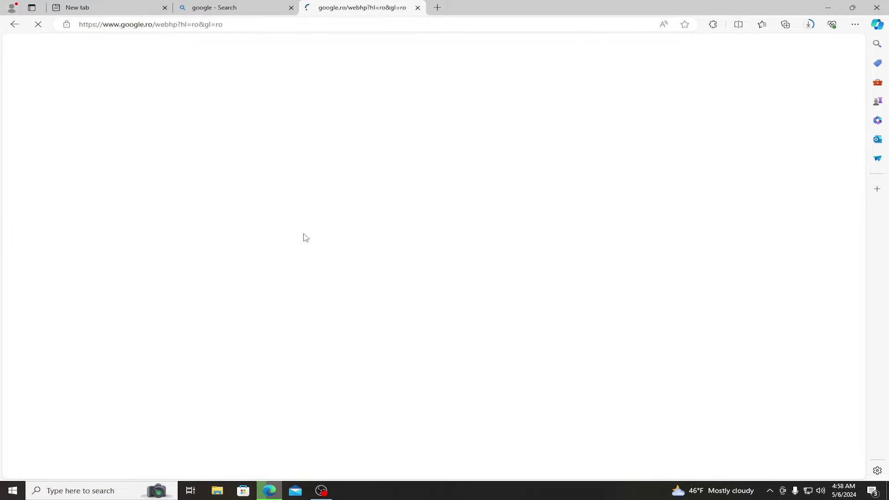
# - Search Google for "stalker call of pripyat 100% save game" and look through the results
pyautogui.click(354, 229)
pyautogui.write('st')
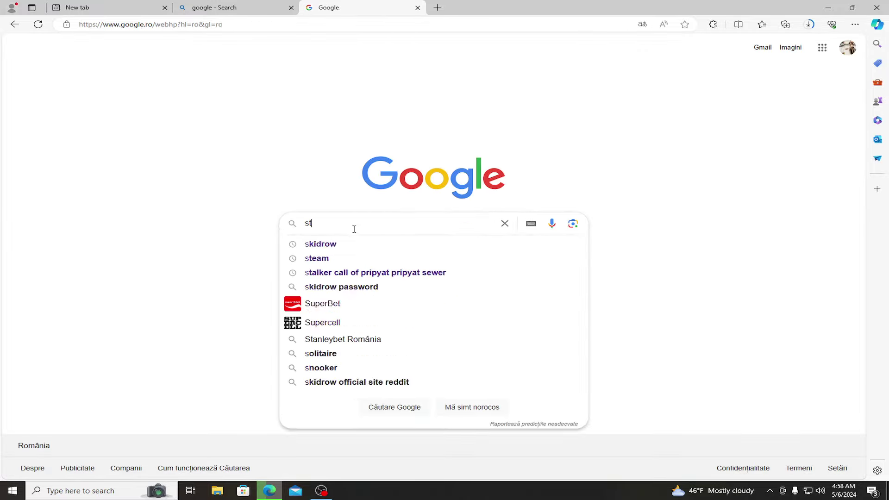
pyautogui.write('alker call o')
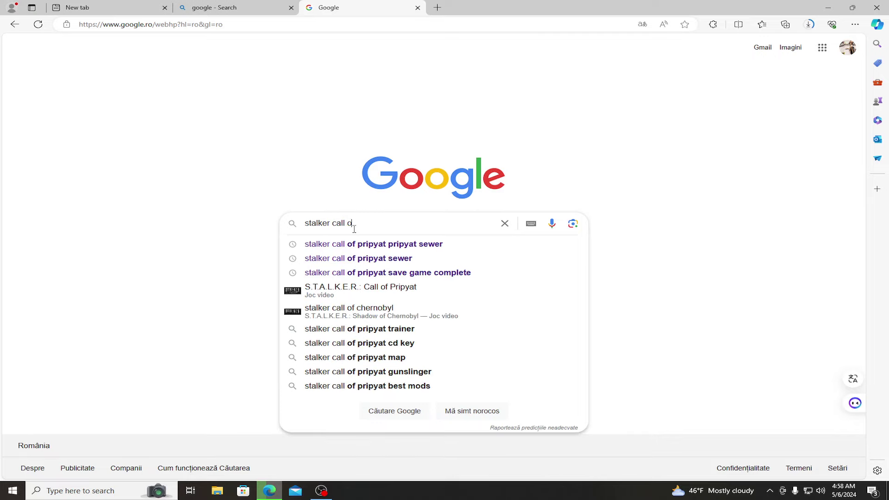
pyautogui.write('f pripyat 10')
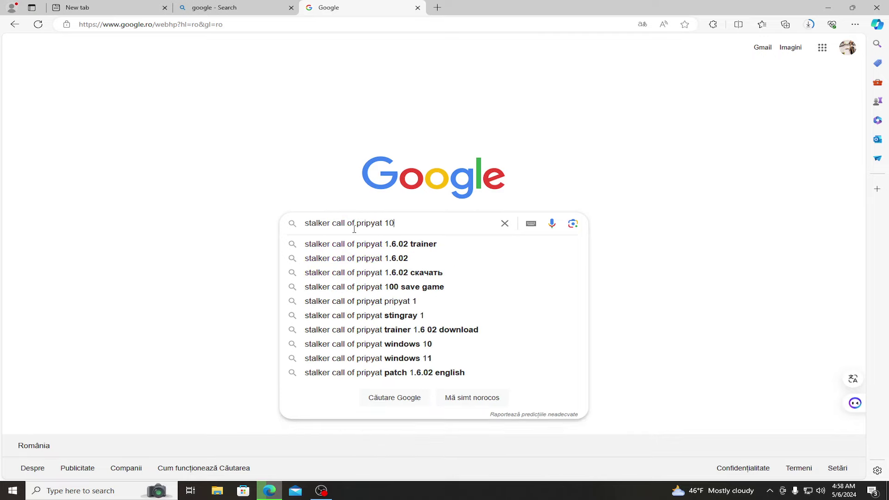
pyautogui.write('0% save game')
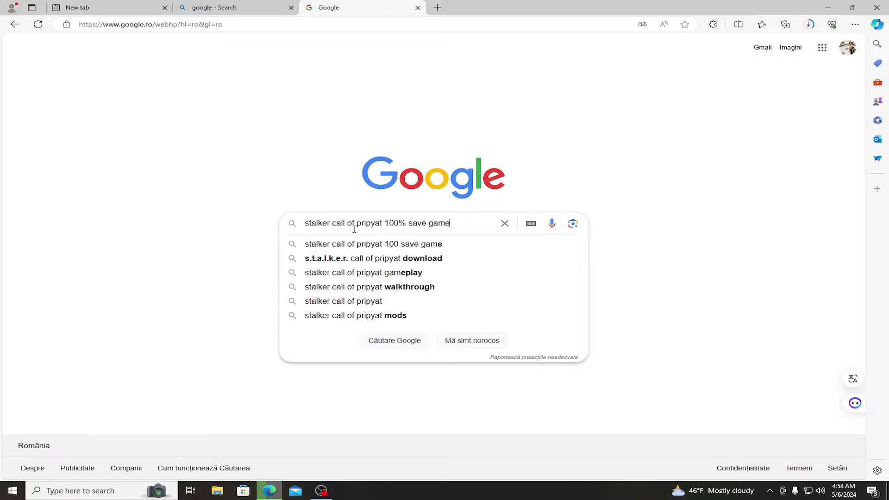
pyautogui.press('Return')
pyautogui.scroll(-2, 182, 245)
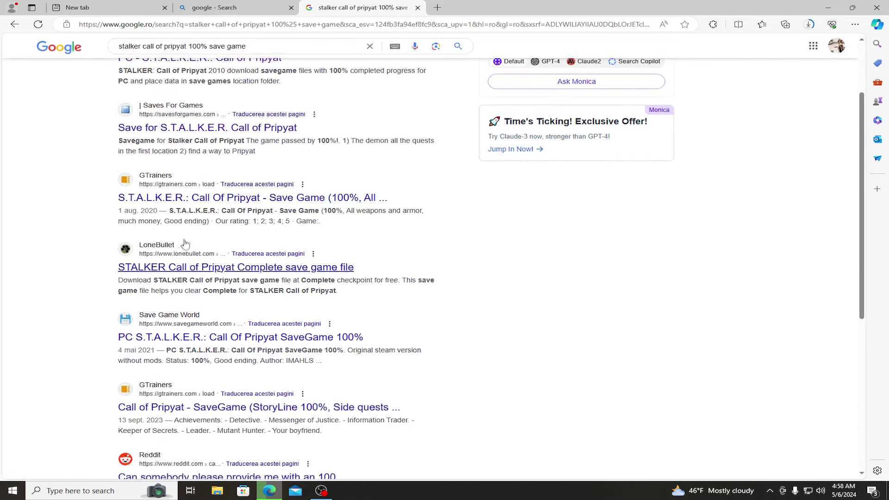
# - Check the Saves For Games result, then download the S.T.A.L.K.E.R. Call of Pripyat 100% save archive from the GTrainers page
pyautogui.click(216, 129)
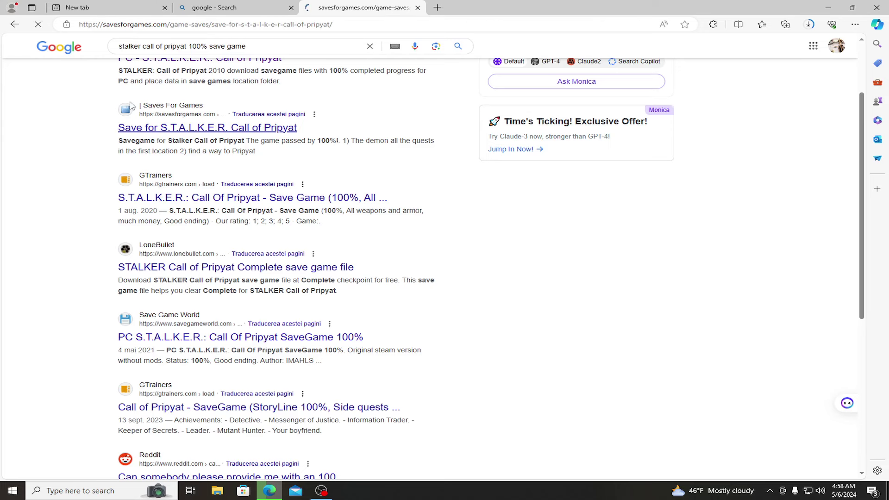
pyautogui.click(14, 25)
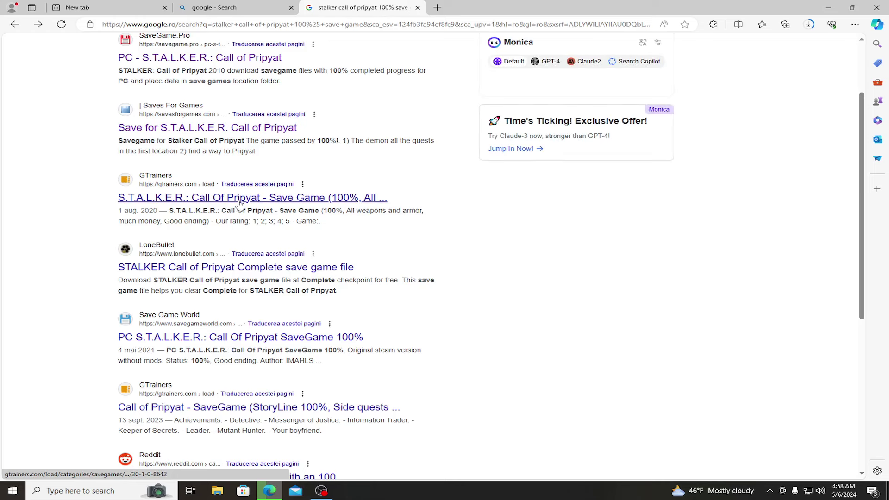
pyautogui.click(238, 203)
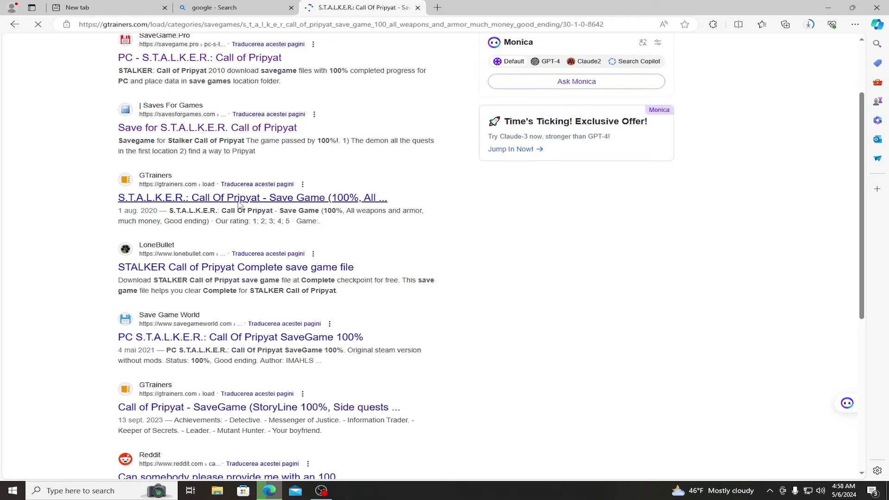
pyautogui.scroll(-5, 382, 297)
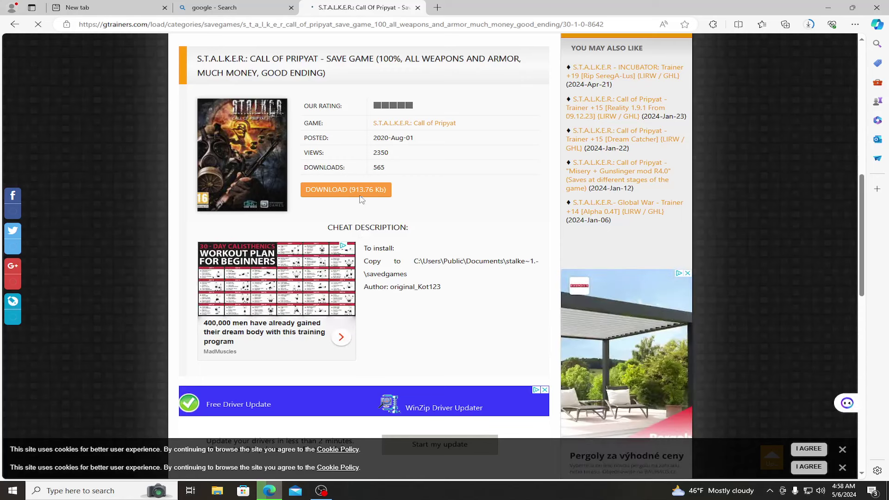
pyautogui.click(357, 196)
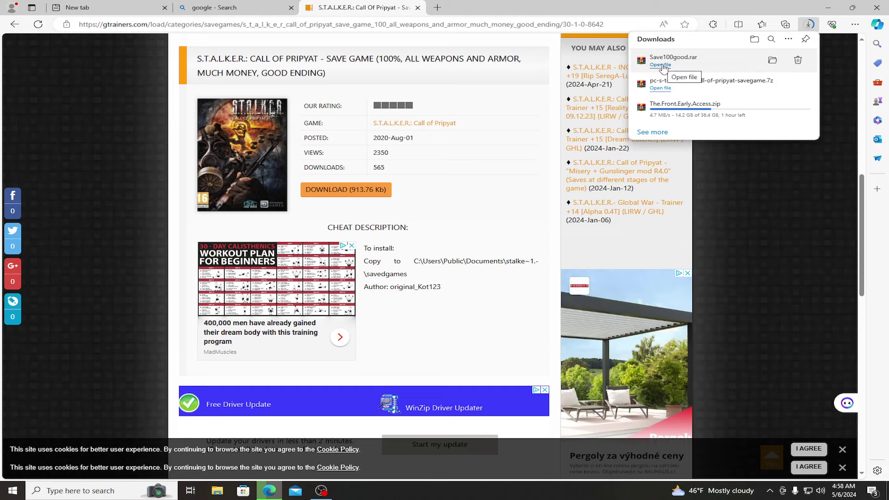
# - Open the downloaded Save100good.rar in WinRAR, extract its Save folder to the Desktop and close the archive
pyautogui.click(661, 65)
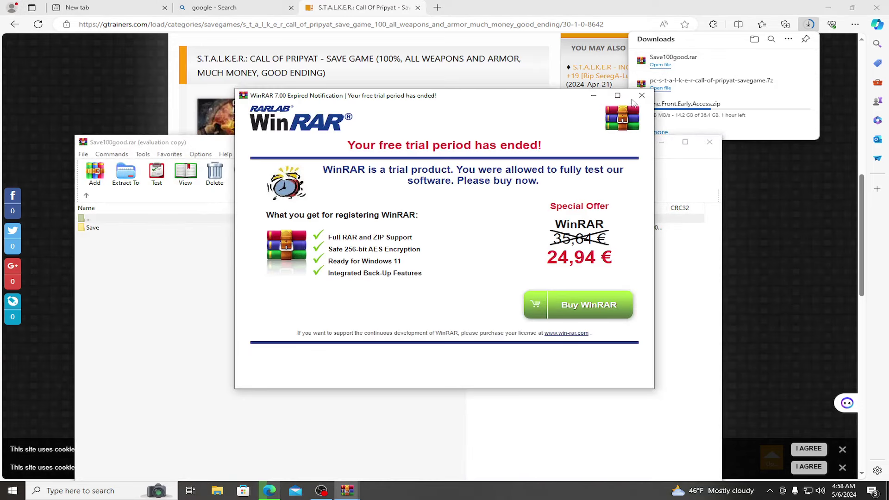
pyautogui.click(641, 96)
pyautogui.doubleClick(103, 228)
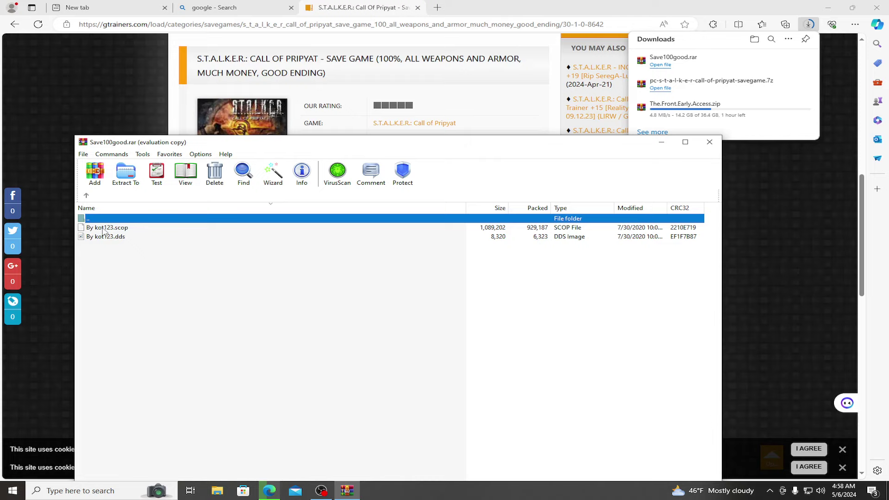
pyautogui.click(87, 196)
pyautogui.click(125, 174)
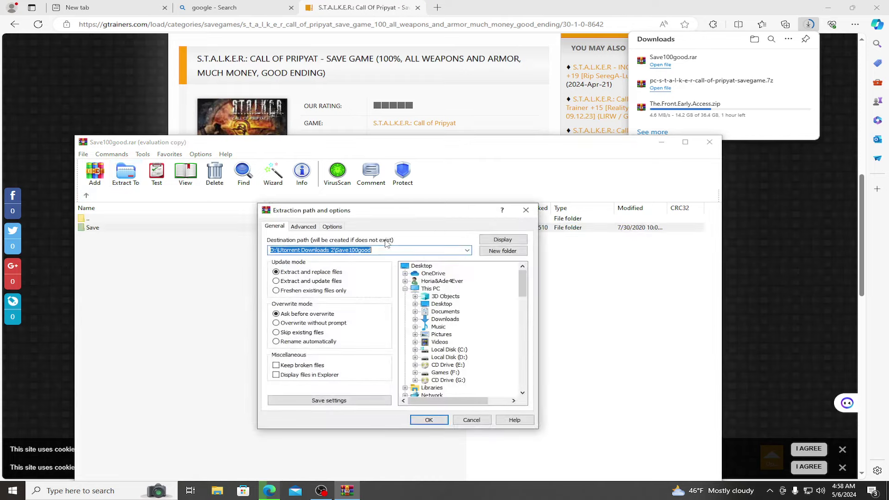
pyautogui.click(423, 268)
pyautogui.click(431, 420)
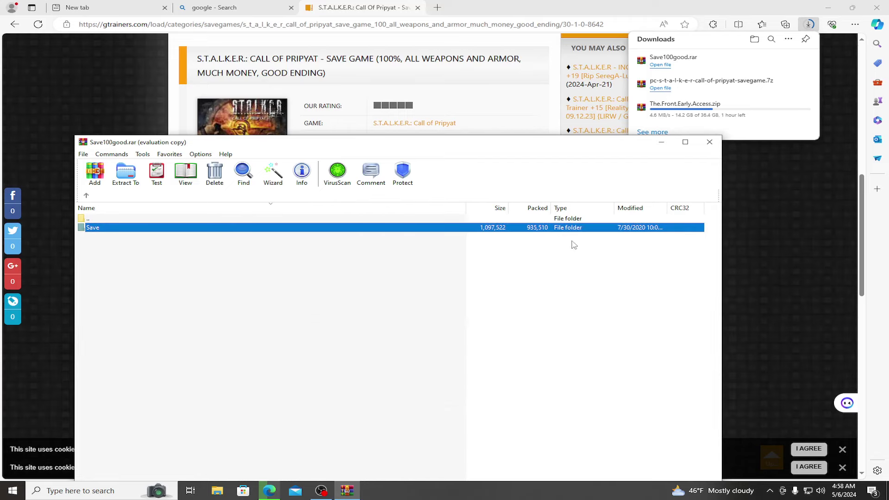
pyautogui.click(710, 142)
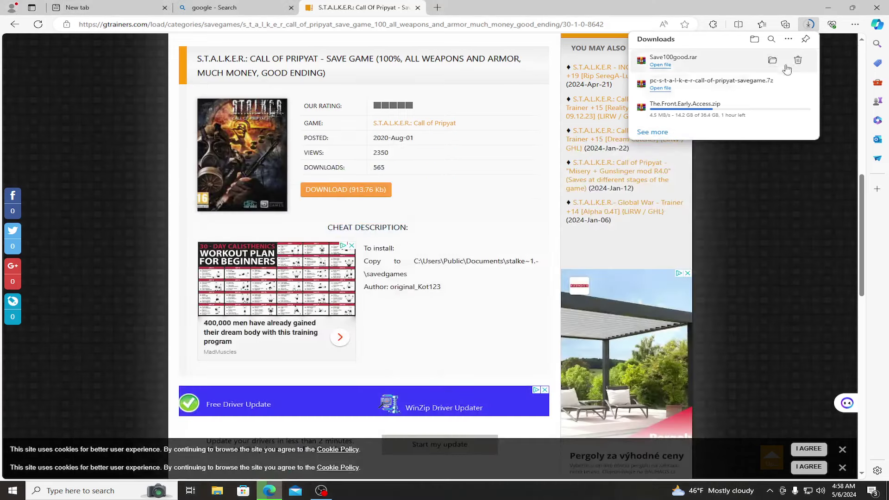
# - Minimize the browser and permanently delete the old savedgames folder from the desktop
pyautogui.click(828, 7)
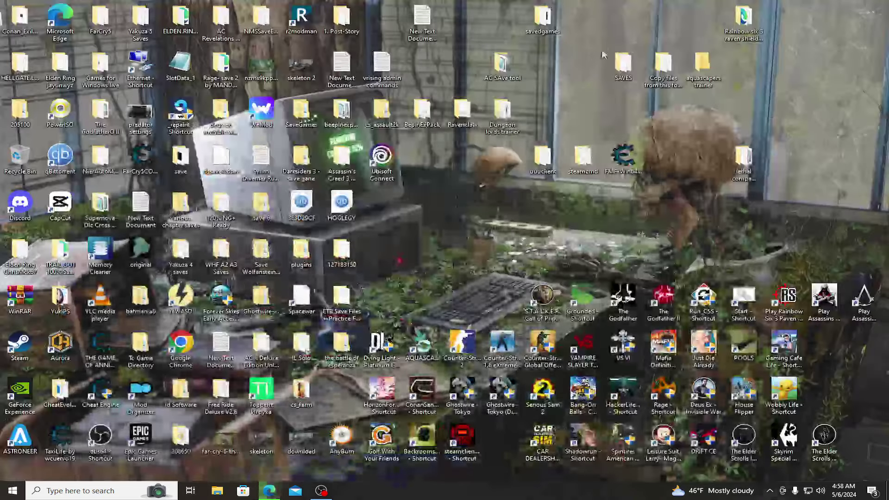
pyautogui.click(550, 24)
pyautogui.hotkey('shift', 'Delete')
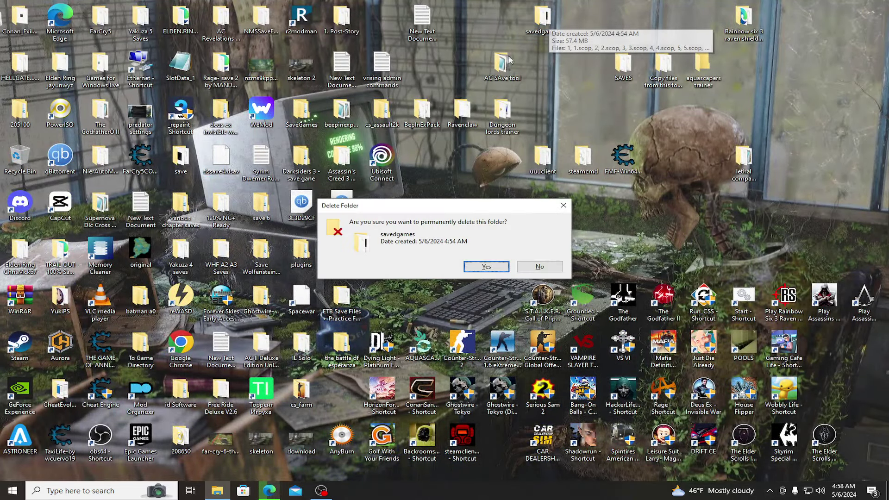
pyautogui.click(486, 269)
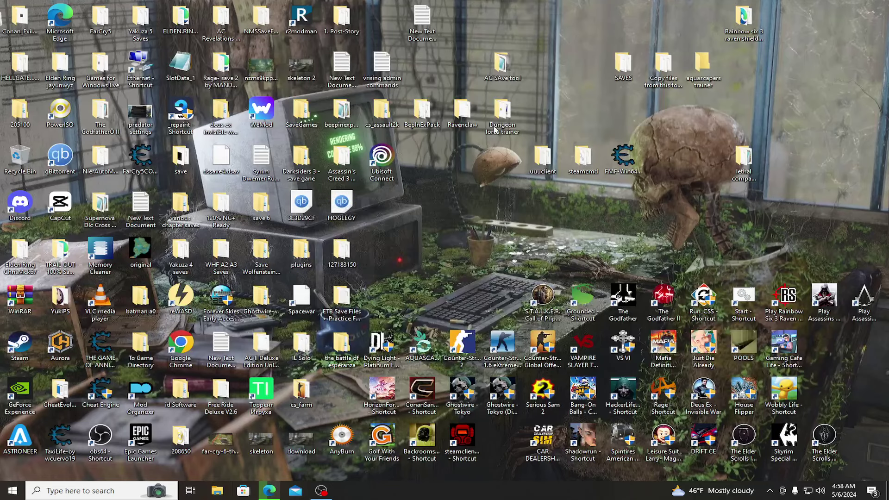
# - Look through the desktop items starting with S for the extracted saves and check the contents of the save folder
pyautogui.press('s')
pyautogui.press('s')
pyautogui.press('s')
pyautogui.press('s')
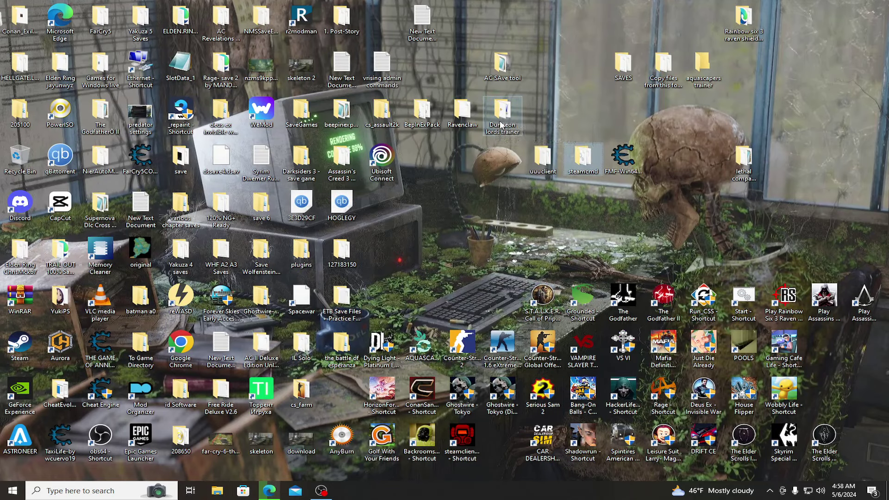
pyautogui.press('s')
pyautogui.press('s')
pyautogui.press('s')
pyautogui.press('s')
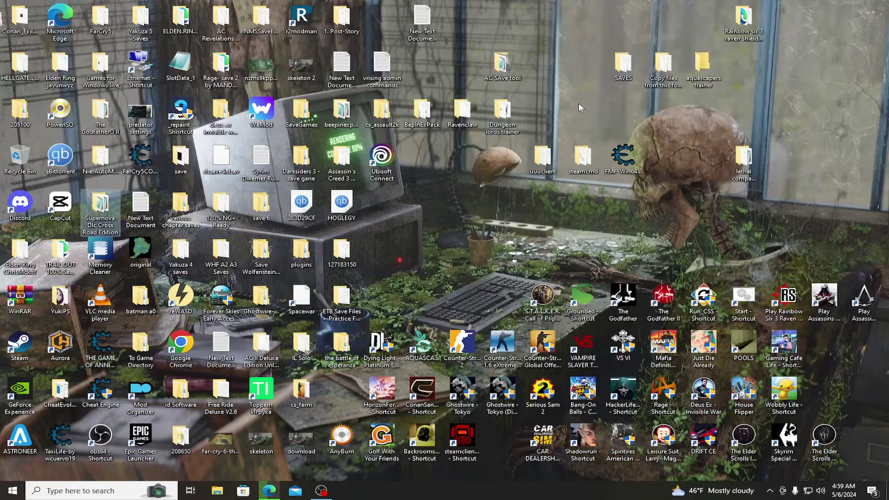
pyautogui.press('s')
pyautogui.press('s')
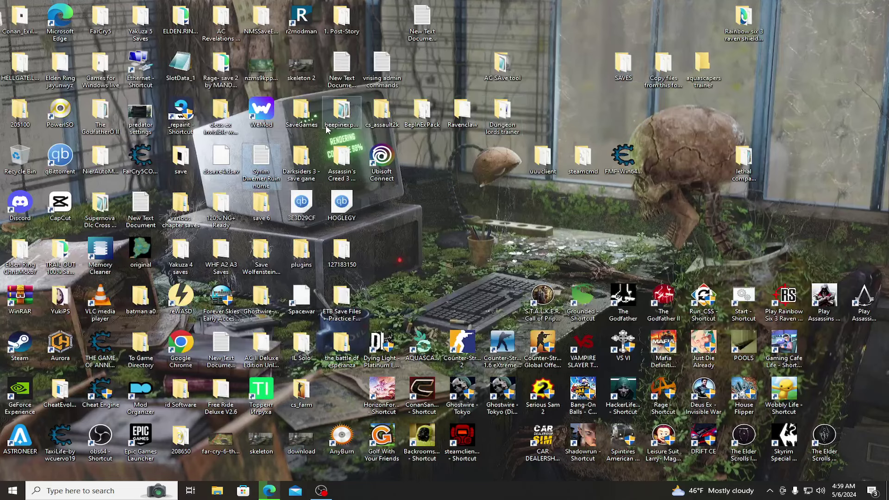
pyautogui.doubleClick(180, 158)
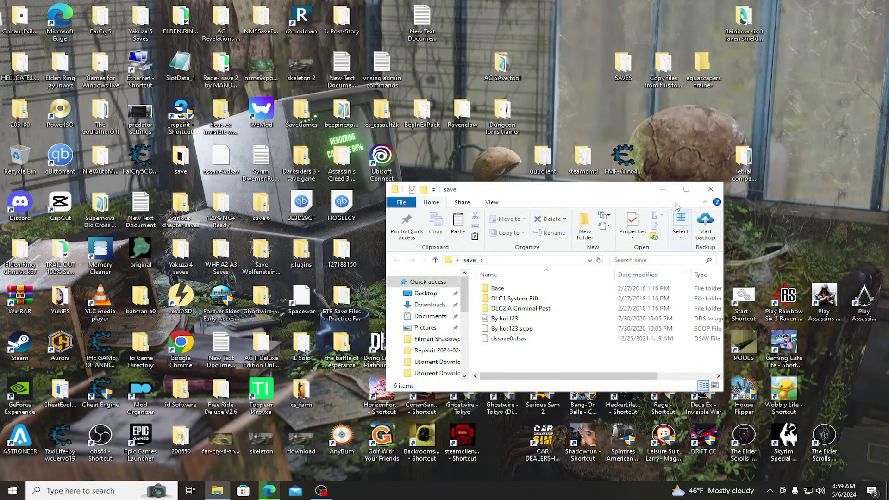
pyautogui.click(710, 190)
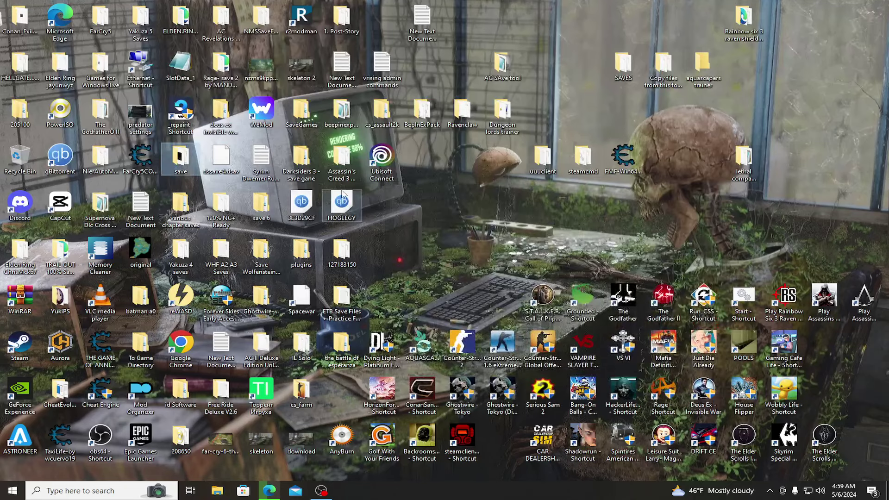
# - Continue through the desktop items starting with S and inspect the SaveGames folder and its SaveGames subfolder
pyautogui.press('s')
pyautogui.press('s')
pyautogui.press('s')
pyautogui.press('s')
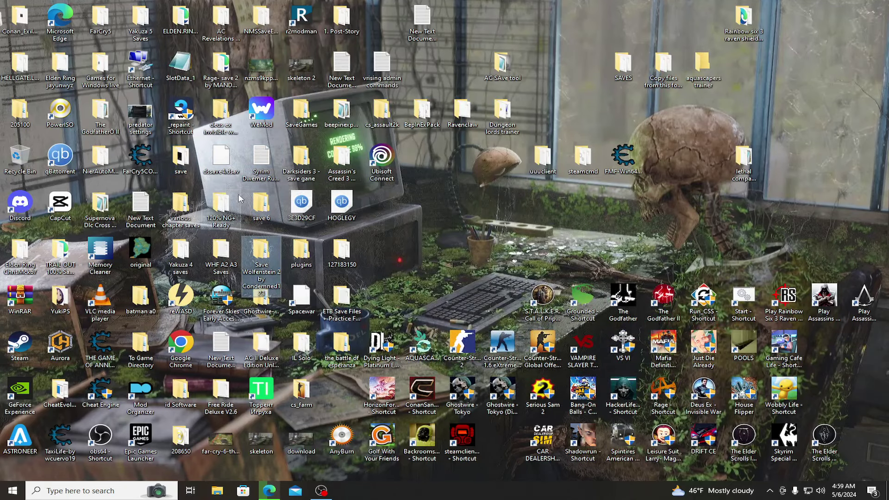
pyautogui.press('s')
pyautogui.press('s')
pyautogui.press('s')
pyautogui.press('s')
pyautogui.press('s')
pyautogui.press('s')
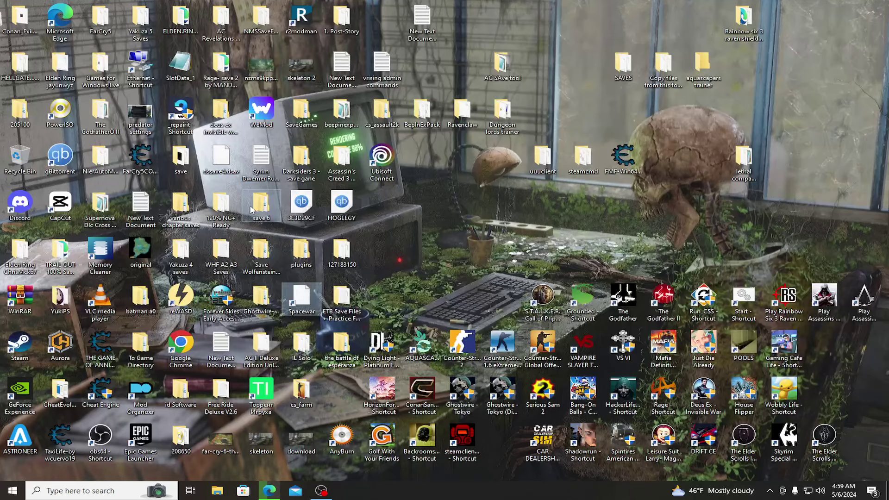
pyautogui.doubleClick(301, 118)
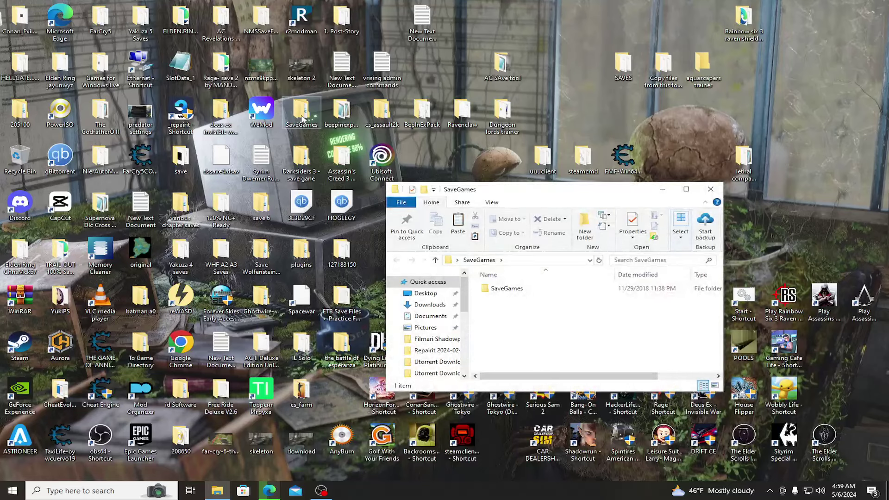
pyautogui.doubleClick(513, 288)
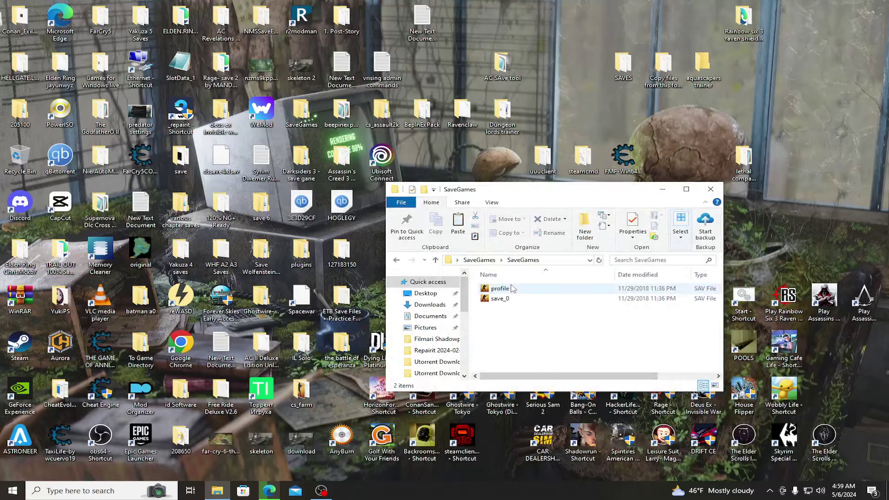
pyautogui.click(711, 188)
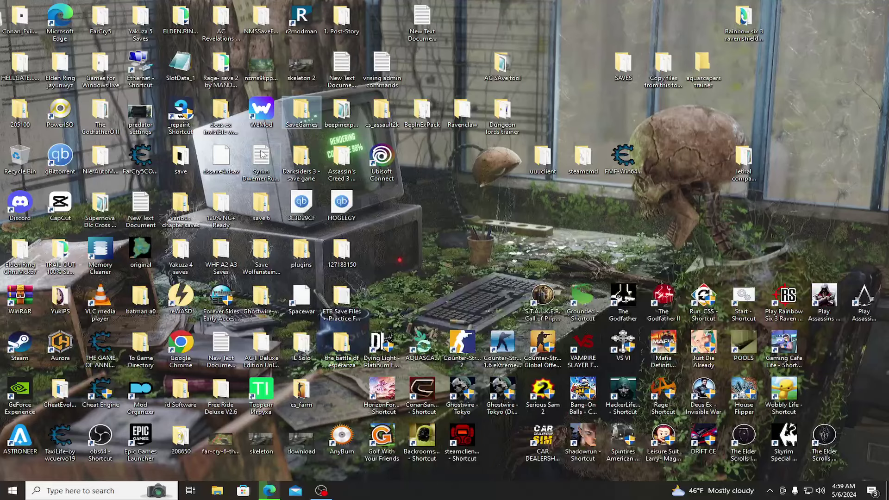
# - Jump to the Save Wolfenstein folder on the desktop, then inspect the save 6 folder and its subfolder
pyautogui.write('save w')
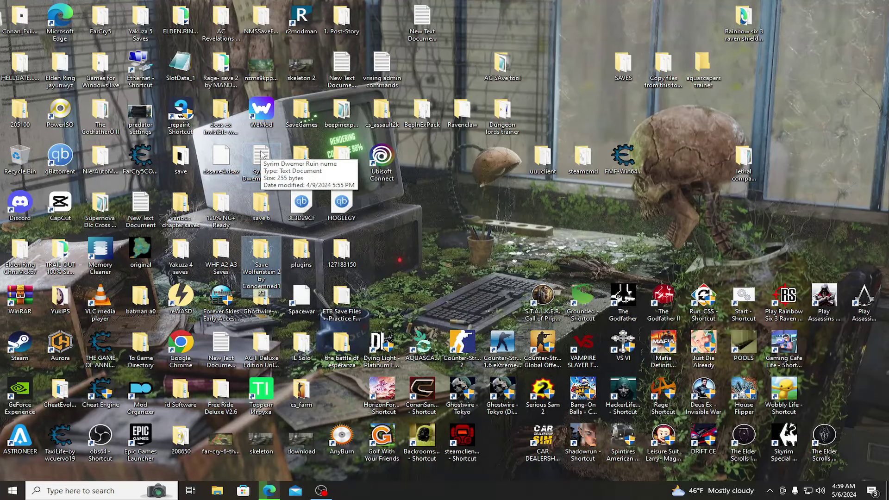
pyautogui.doubleClick(260, 205)
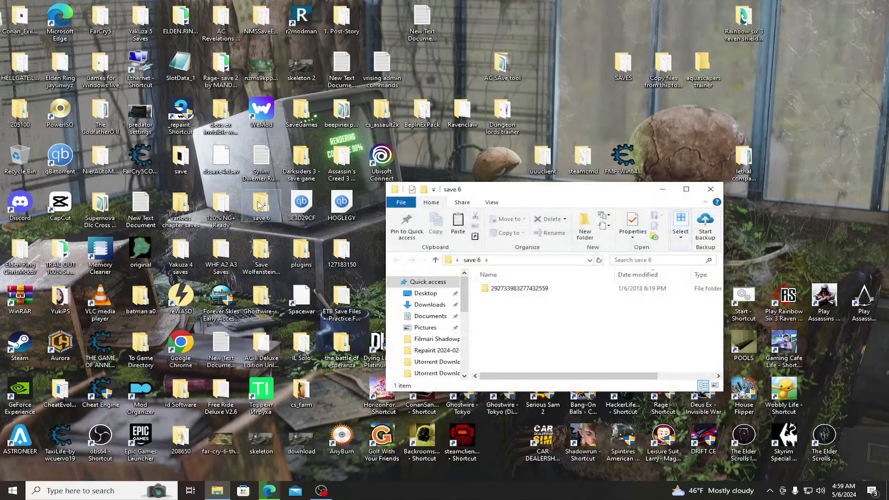
pyautogui.doubleClick(517, 288)
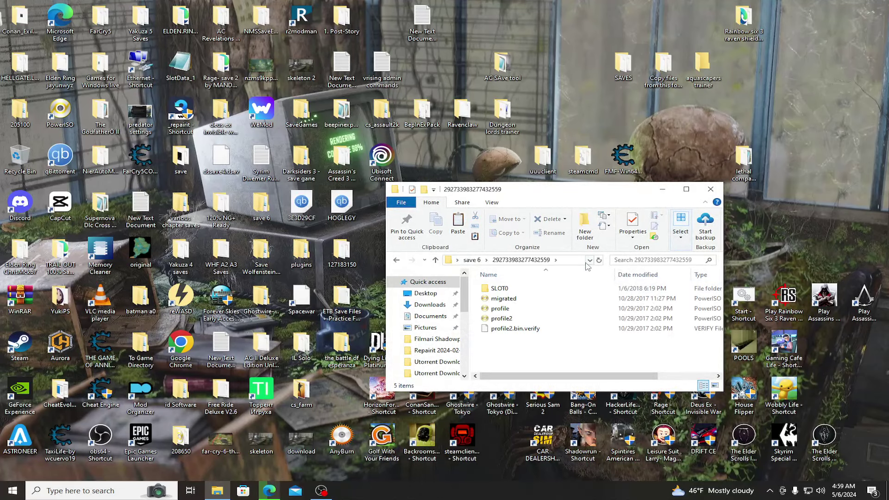
pyautogui.click(711, 190)
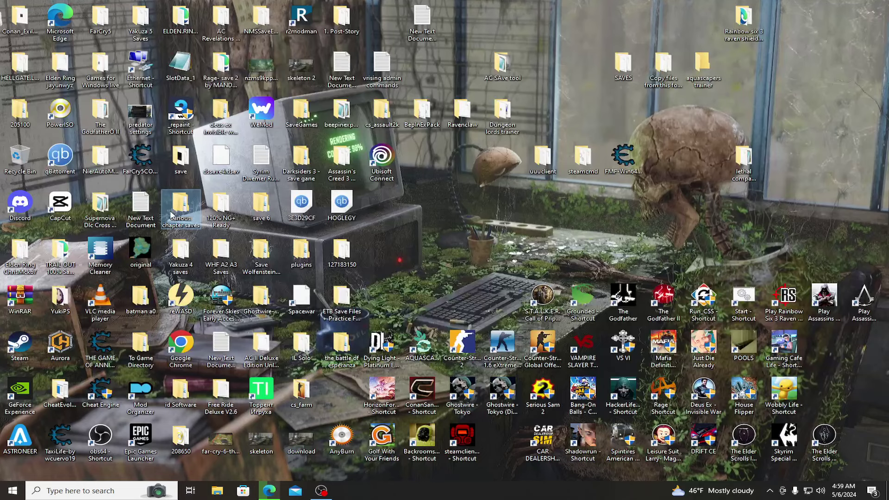
# - Go through the desktop items starting with S again, reopen the save folder and check its Base subfolder
pyautogui.press('s')
pyautogui.press('s')
pyautogui.press('s')
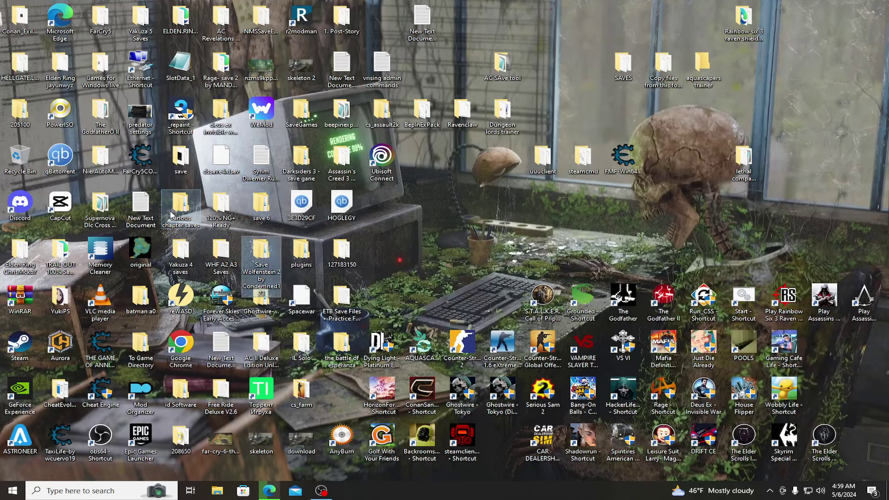
pyautogui.press('s')
pyautogui.press('s')
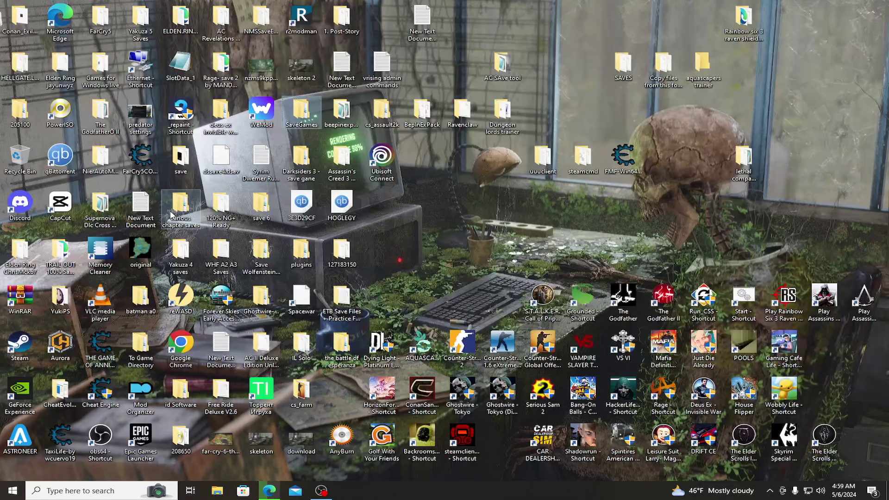
pyautogui.press('s')
pyautogui.press('s')
pyautogui.press('s')
pyautogui.press('s')
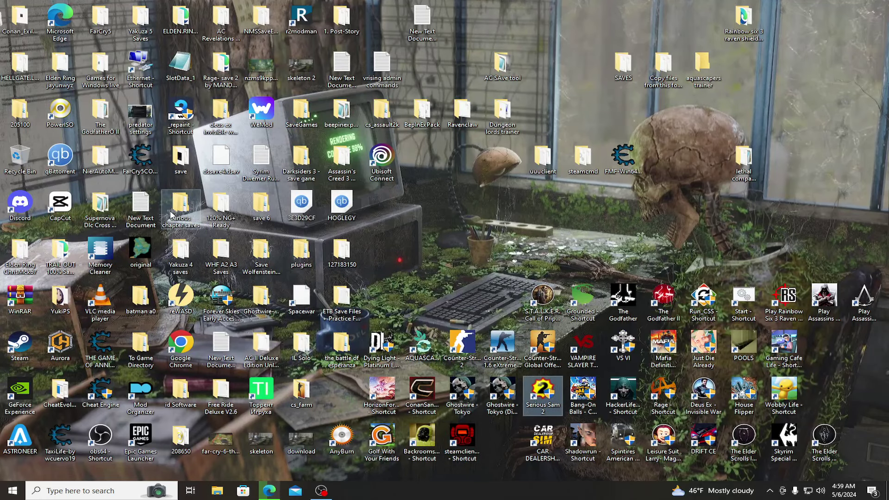
pyautogui.press('s')
pyautogui.press('s')
pyautogui.press('s')
pyautogui.press('s')
pyautogui.press('s')
pyautogui.press('s')
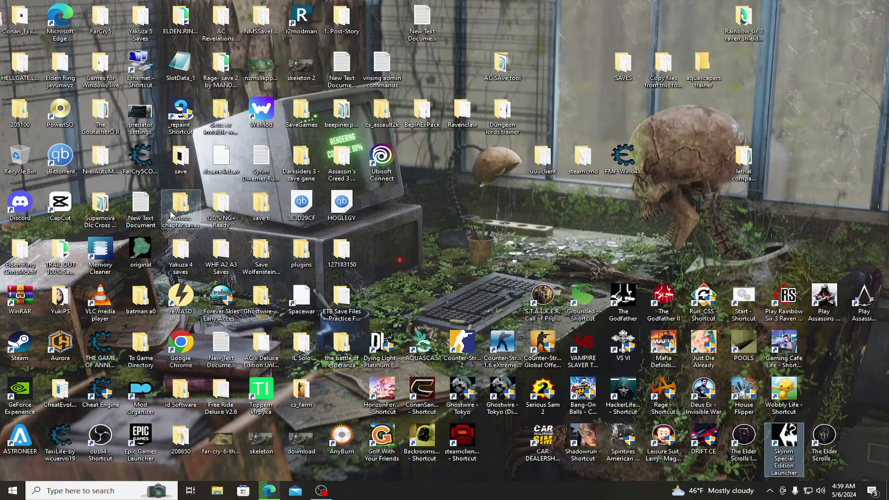
pyautogui.press('s')
pyautogui.press('s')
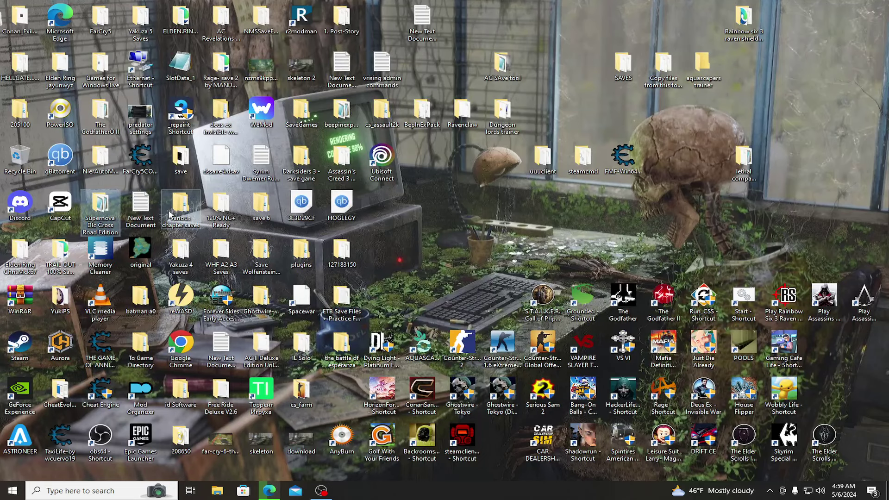
pyautogui.press('s')
pyautogui.press('s')
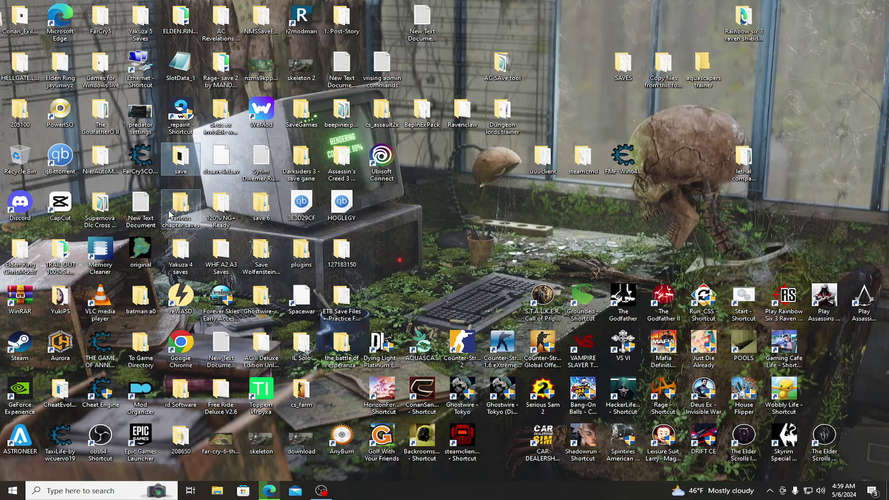
pyautogui.doubleClick(181, 160)
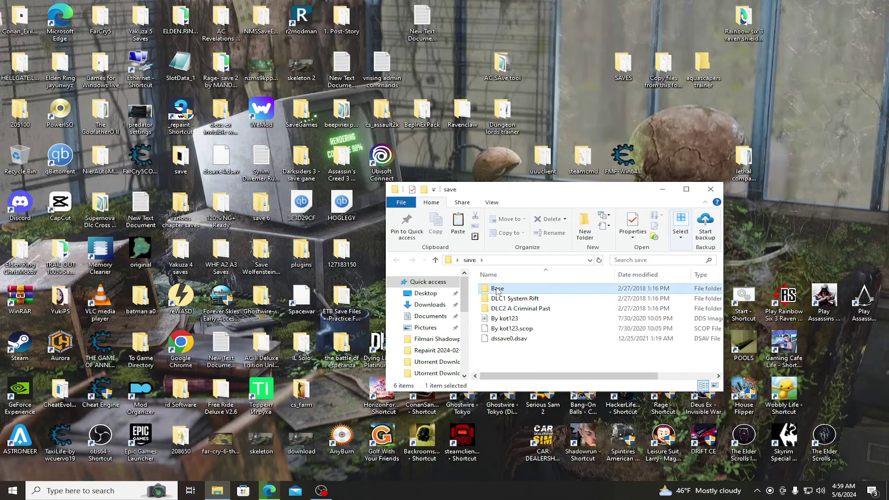
pyautogui.doubleClick(498, 288)
pyautogui.click(397, 261)
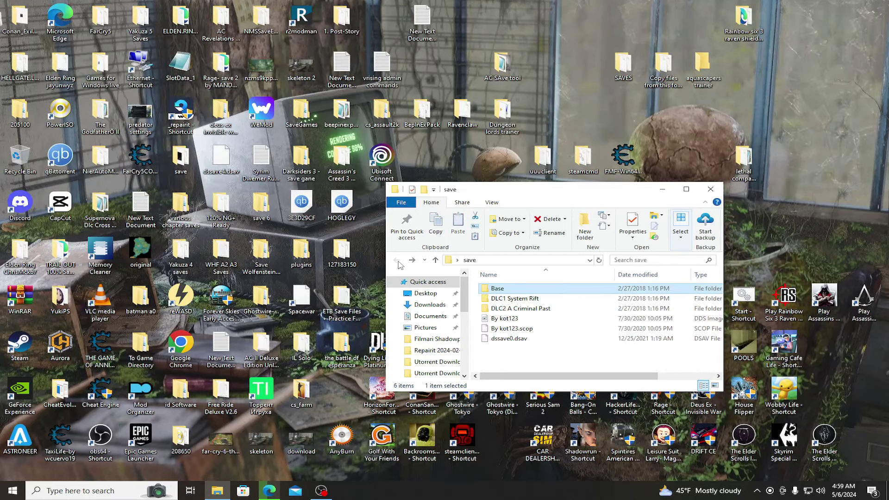
# - Copy the By kot123 and By kot123.scop save files from the desktop's save folder
pyautogui.click(509, 310)
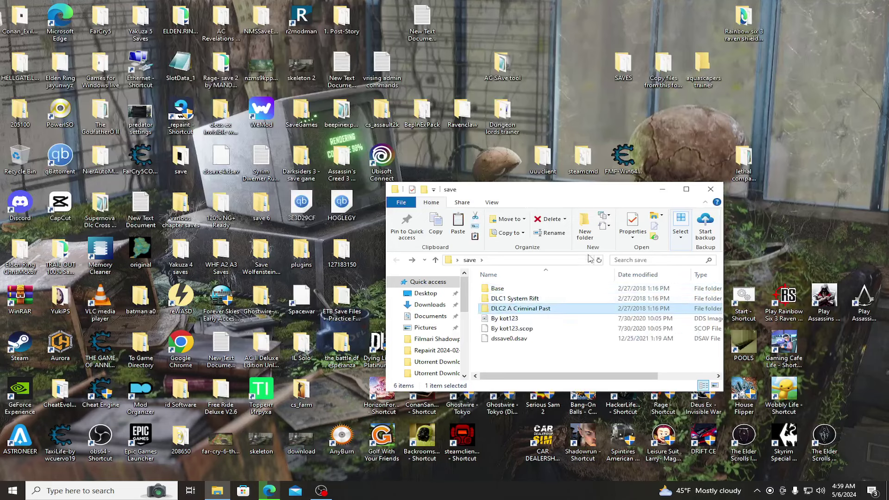
pyautogui.click(507, 329)
pyautogui.rightClick(501, 323)
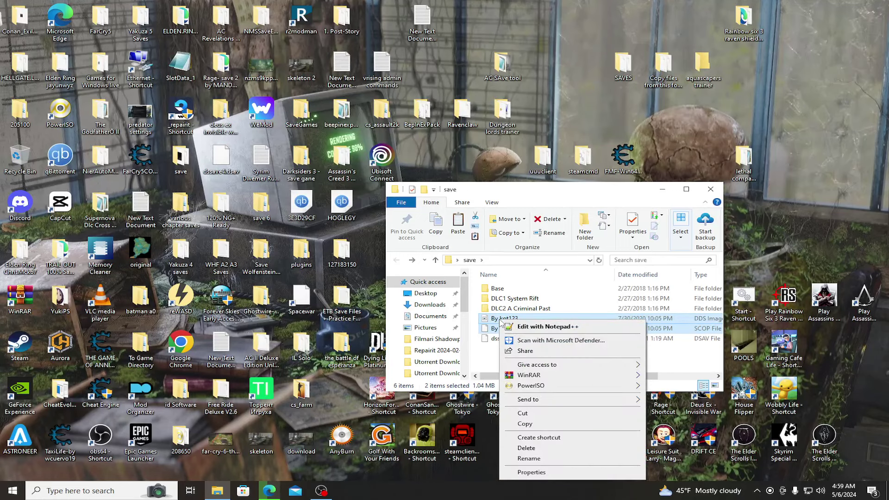
pyautogui.click(449, 318)
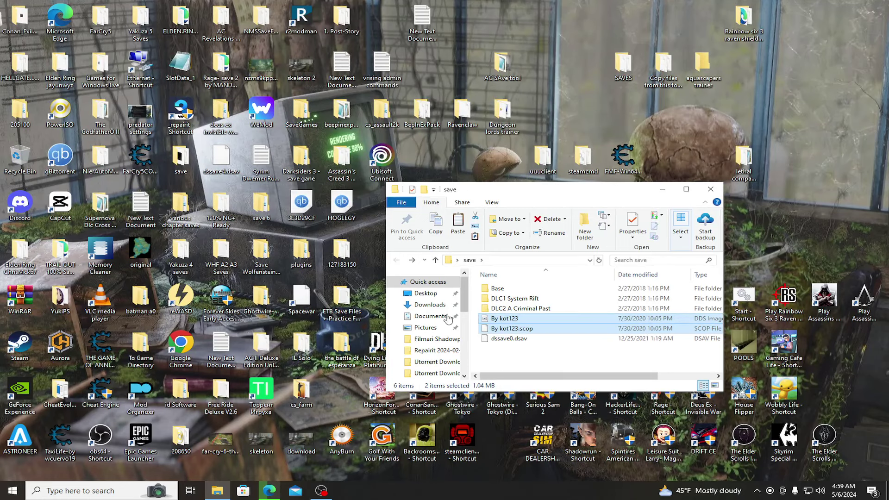
# - Paste the copied save files into the savedgames folder of Stalker-COP in Documents, then launch S.T.A.L.K.E.R. Call of Pripyat
pyautogui.click(424, 317)
pyautogui.scroll(-6, 526, 328)
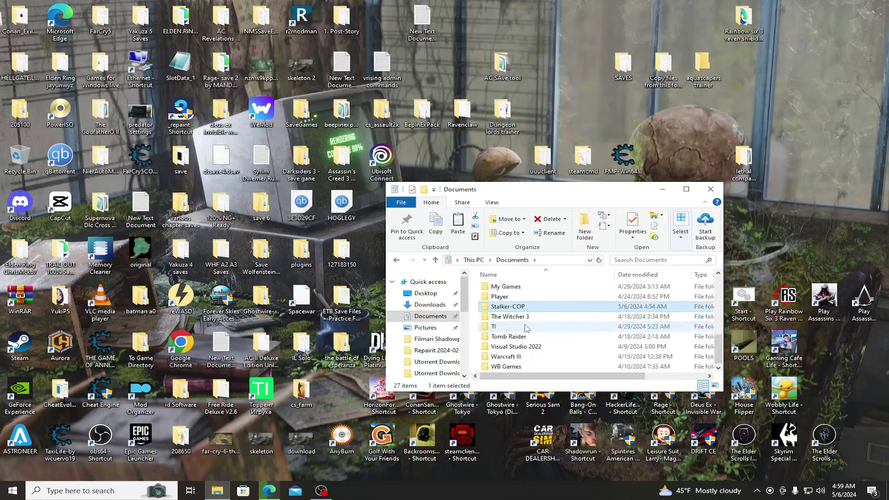
pyautogui.doubleClick(508, 306)
pyautogui.doubleClick(505, 299)
pyautogui.rightClick(510, 319)
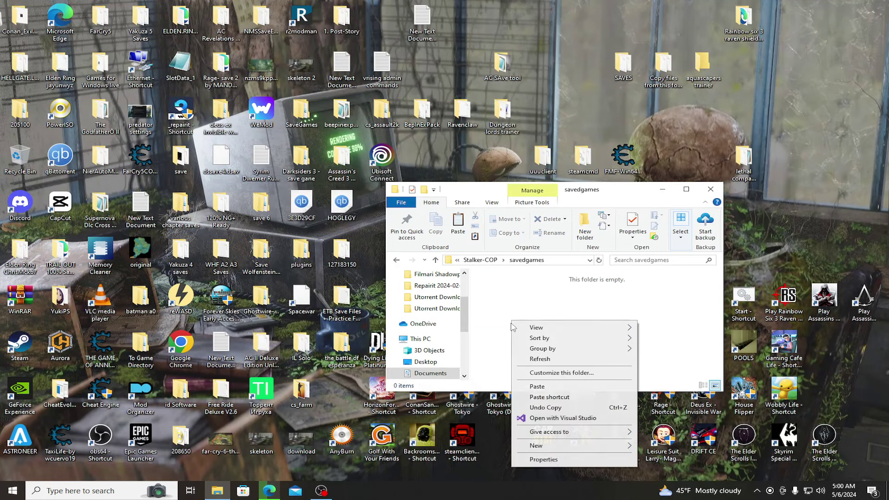
pyautogui.click(526, 387)
pyautogui.click(532, 352)
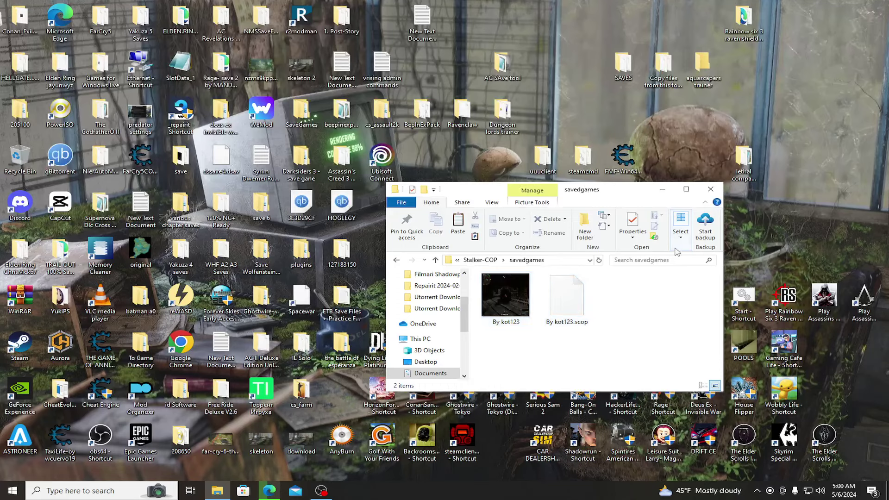
pyautogui.click(710, 189)
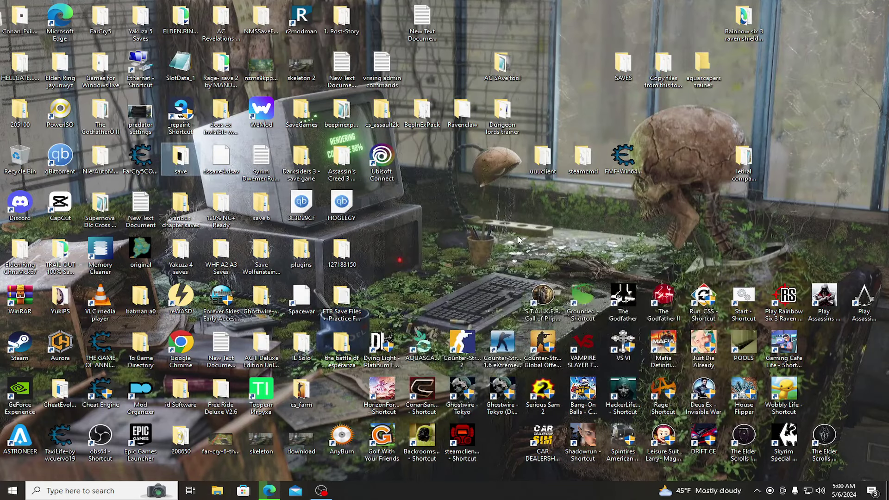
pyautogui.click(548, 297)
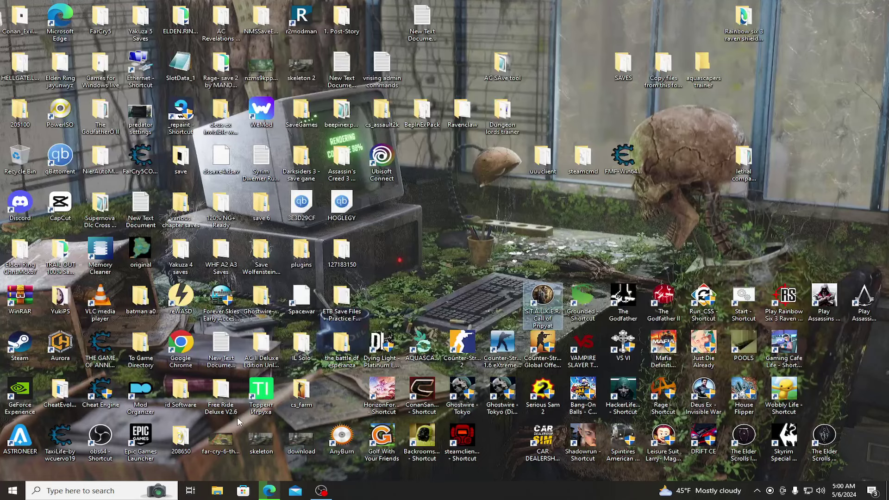
# - Permanently delete the save folder from the desktop
pyautogui.click(184, 160)
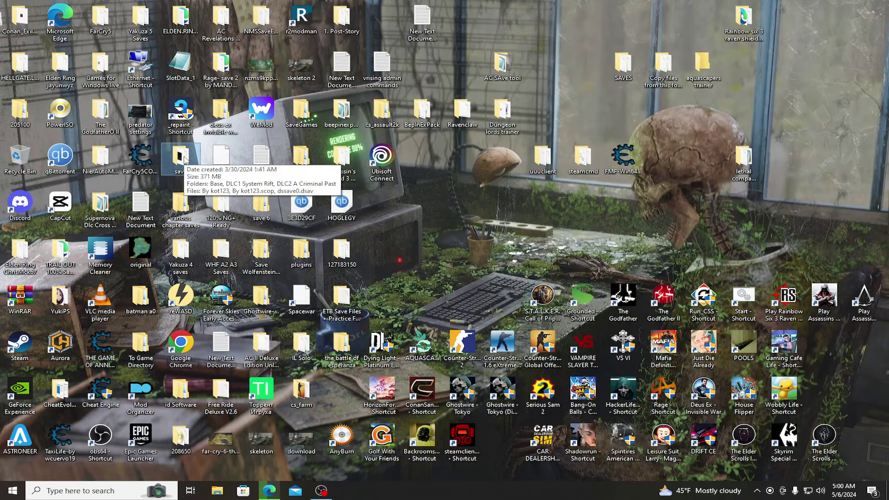
pyautogui.hotkey('shift', 'Delete')
pyautogui.click(478, 267)
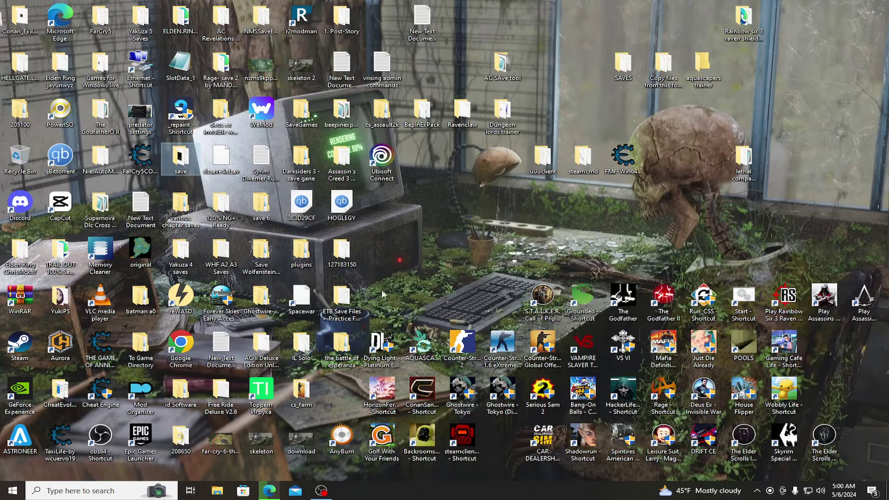
# - Permanently delete By kot123 and By kot123.scop from the savedgames folder of Stalker-COP in Documents
pyautogui.click(218, 492)
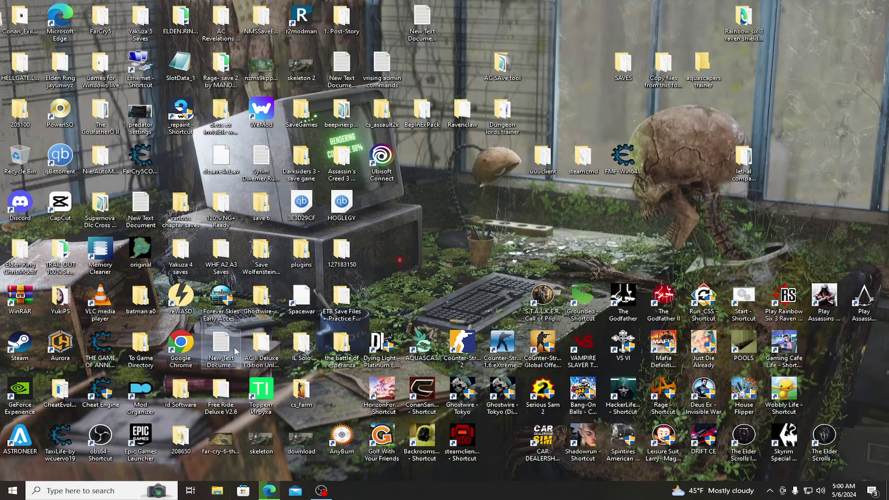
pyautogui.click(425, 316)
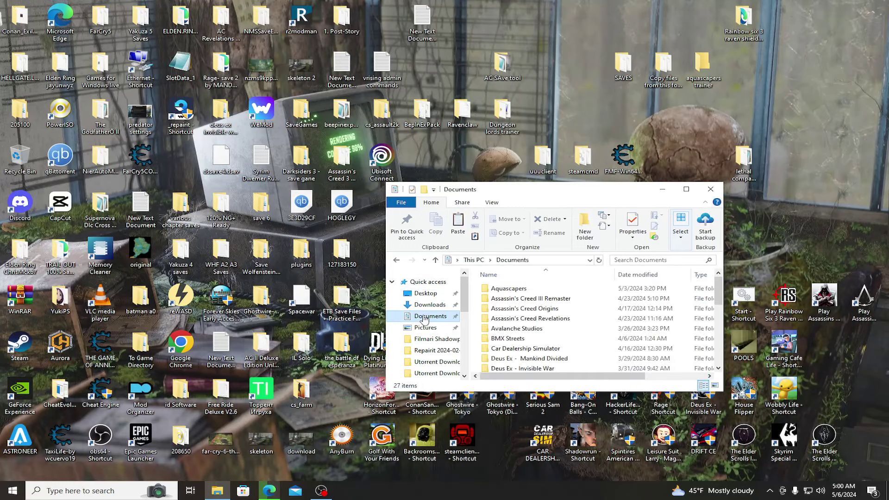
pyautogui.scroll(-6, 546, 320)
pyautogui.click(532, 306)
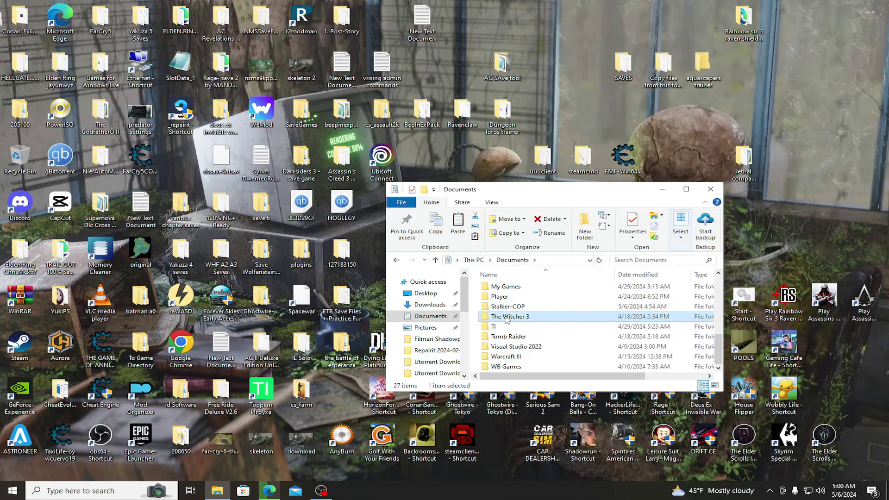
pyautogui.doubleClick(505, 307)
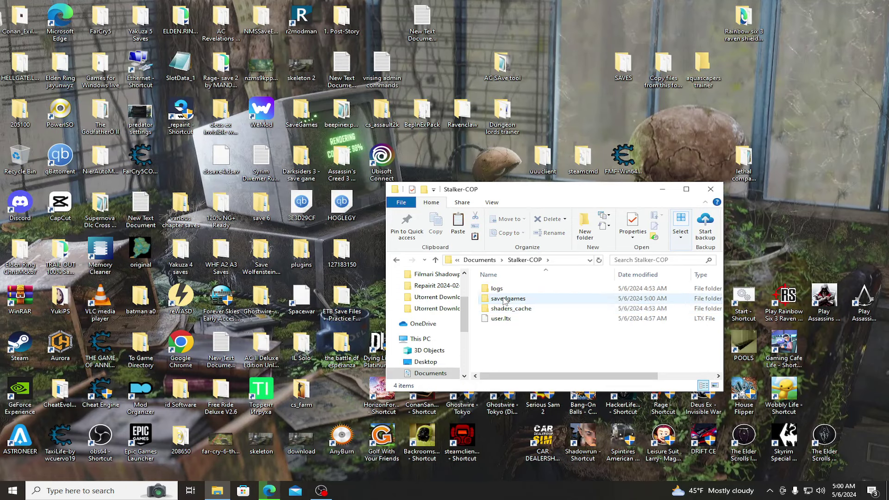
pyautogui.doubleClick(507, 299)
pyautogui.click(505, 304)
pyautogui.keyDown('ctrl'); pyautogui.click(570, 304); pyautogui.keyUp('ctrl')
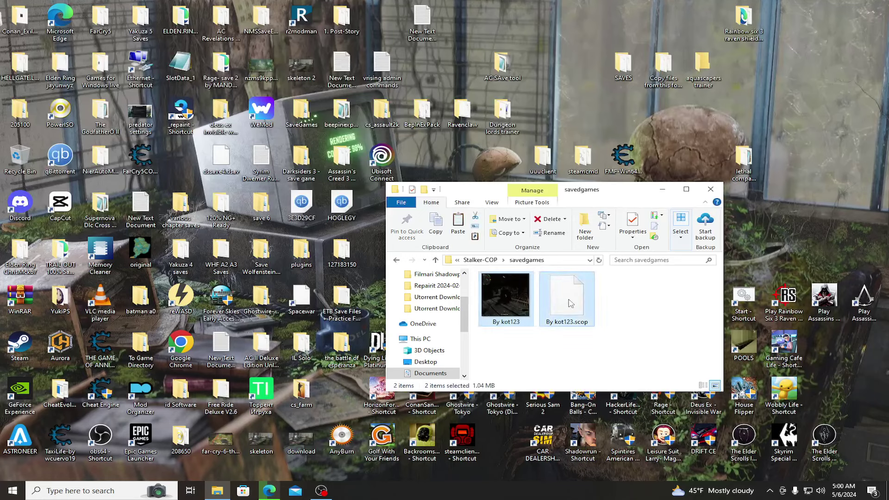
pyautogui.hotkey('shift', 'Delete')
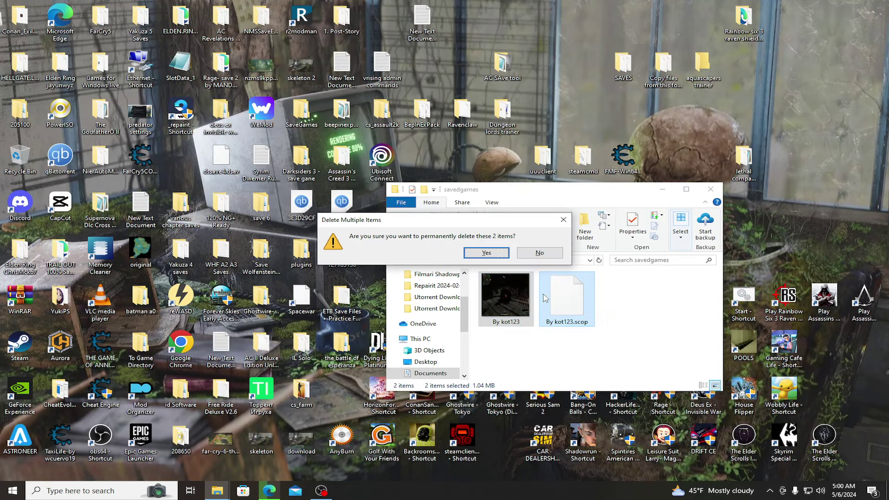
pyautogui.click(486, 253)
pyautogui.click(710, 190)
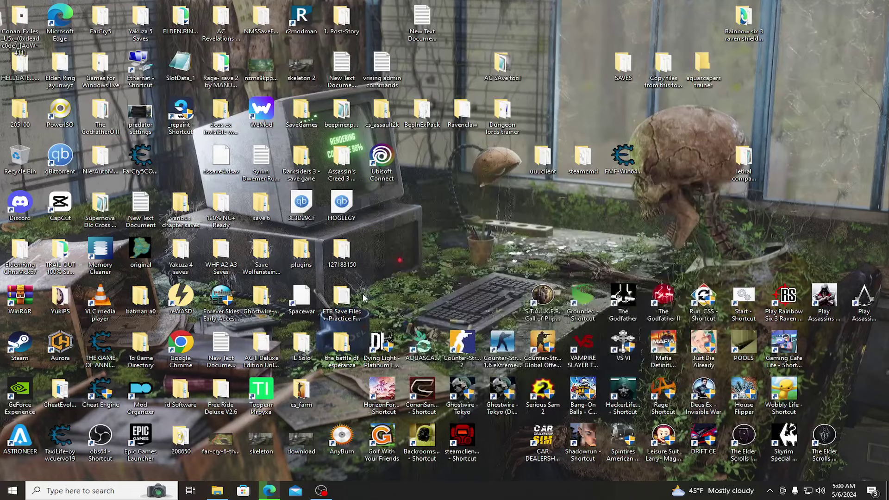
# - Switch to Edge, return to the Google results and download the 100% Call of Pripyat savegame from Save Game World
pyautogui.click(268, 490)
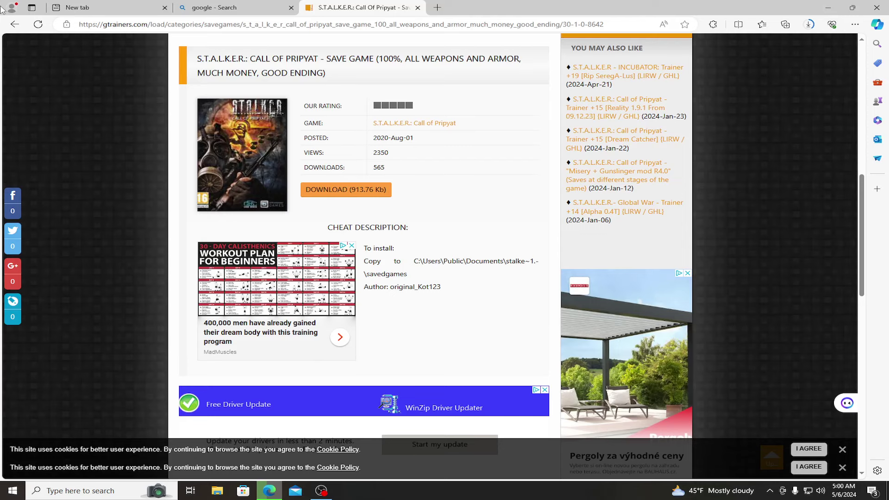
pyautogui.click(14, 25)
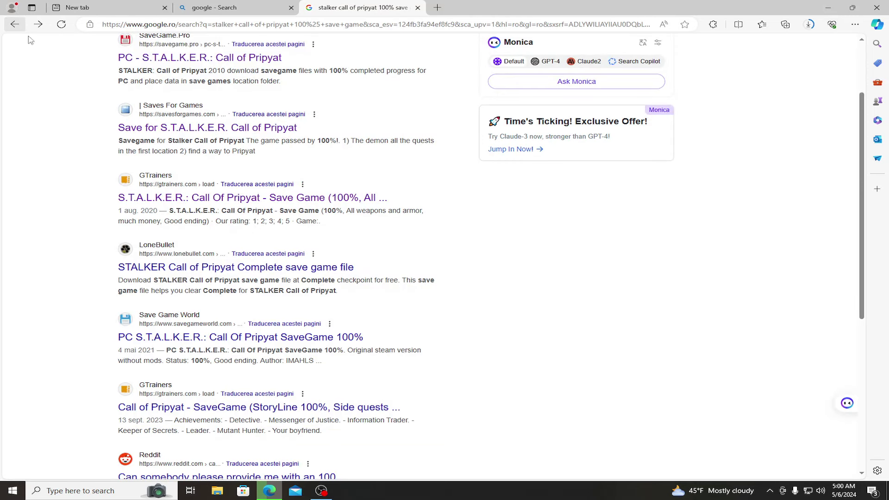
pyautogui.scroll(-2, 255, 252)
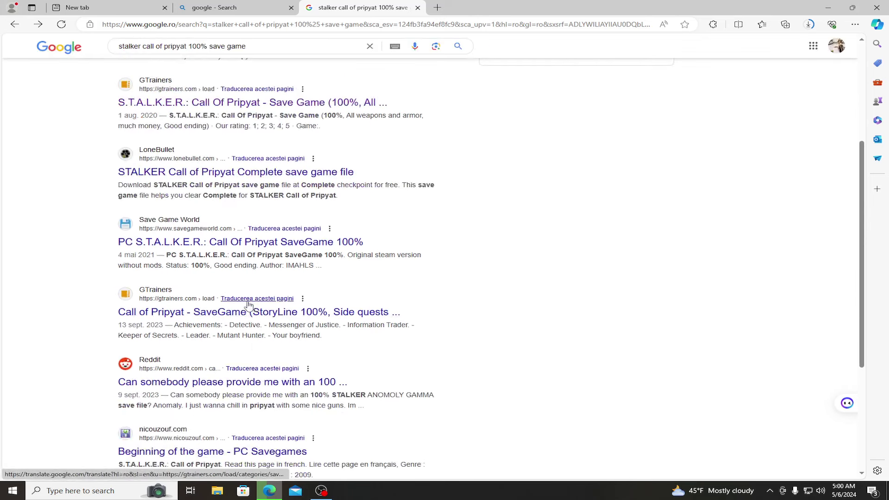
pyautogui.click(226, 242)
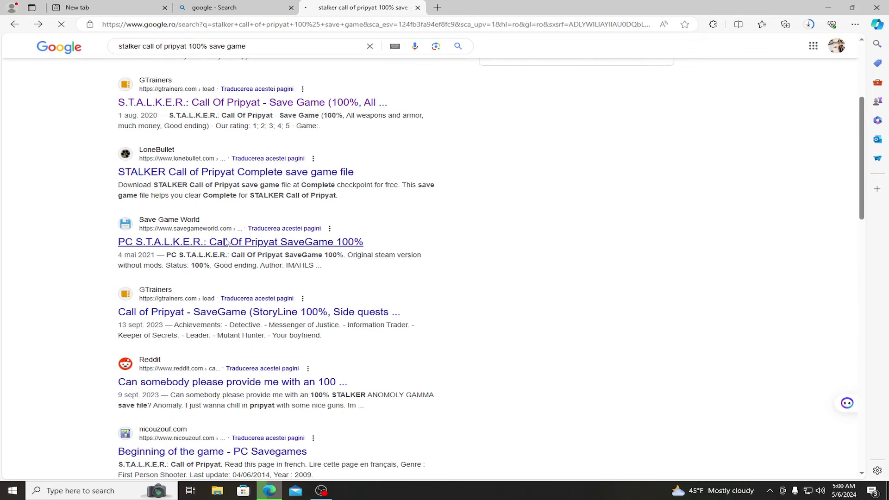
pyautogui.scroll(-15, 509, 289)
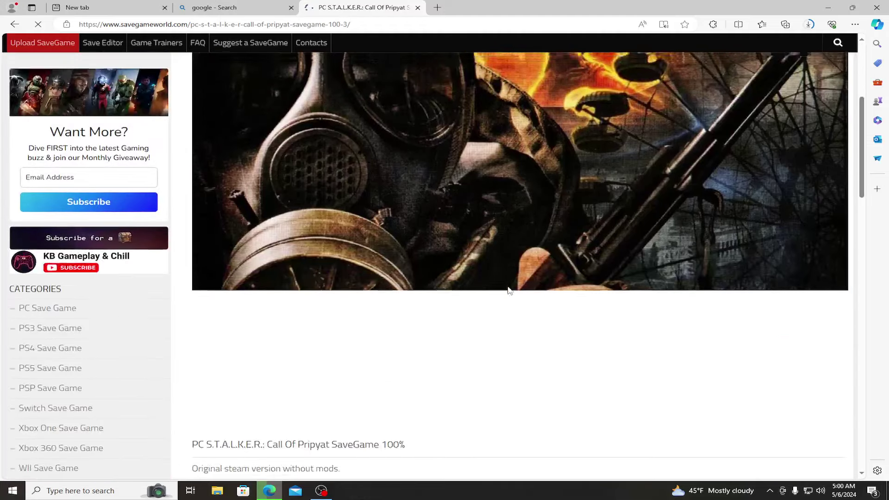
pyautogui.scroll(-1, 468, 287)
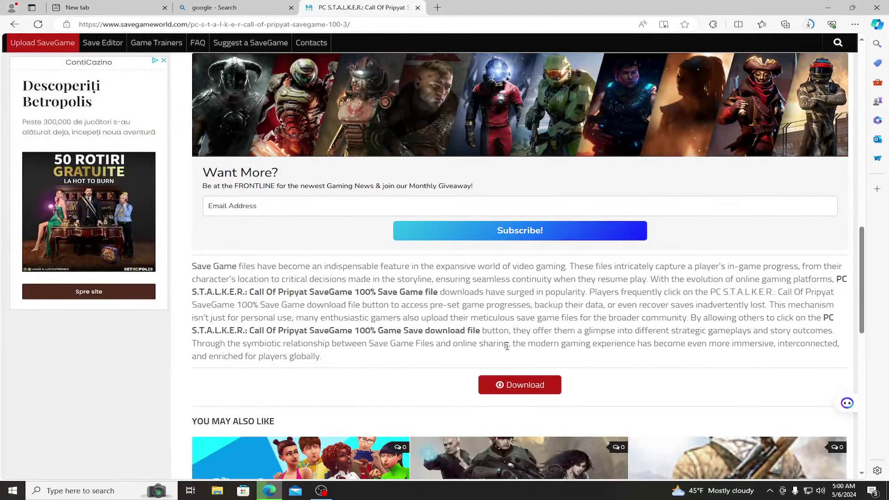
pyautogui.click(513, 387)
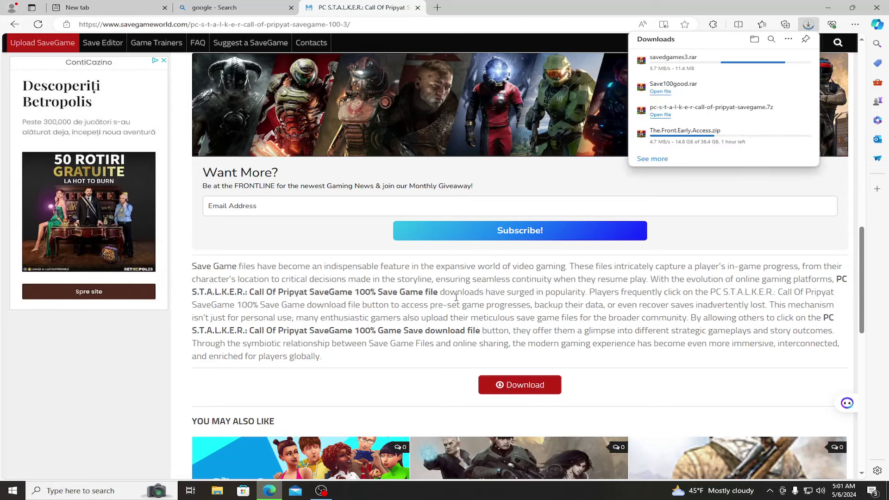
pyautogui.scroll(8, 454, 296)
pyautogui.scroll(-2, 449, 285)
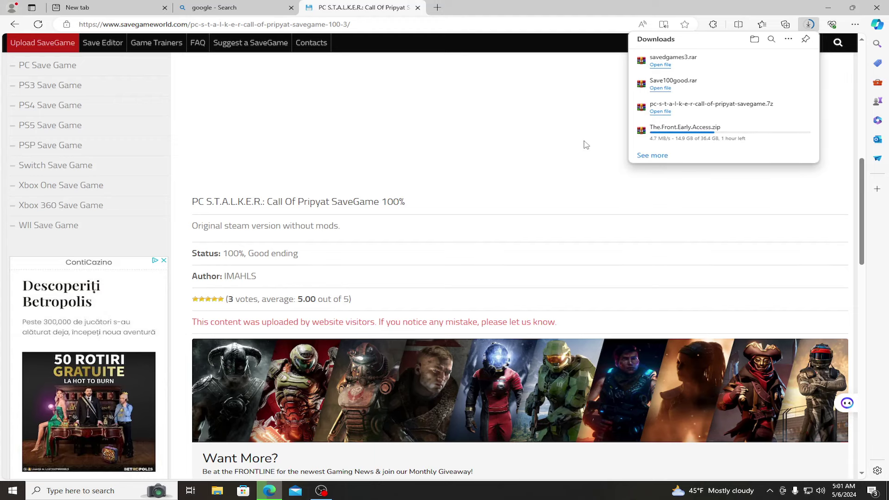
# - Extract the savedgames folder from savedgames3.rar into the Stalker-COP folder in Documents, then close the archive
pyautogui.click(661, 65)
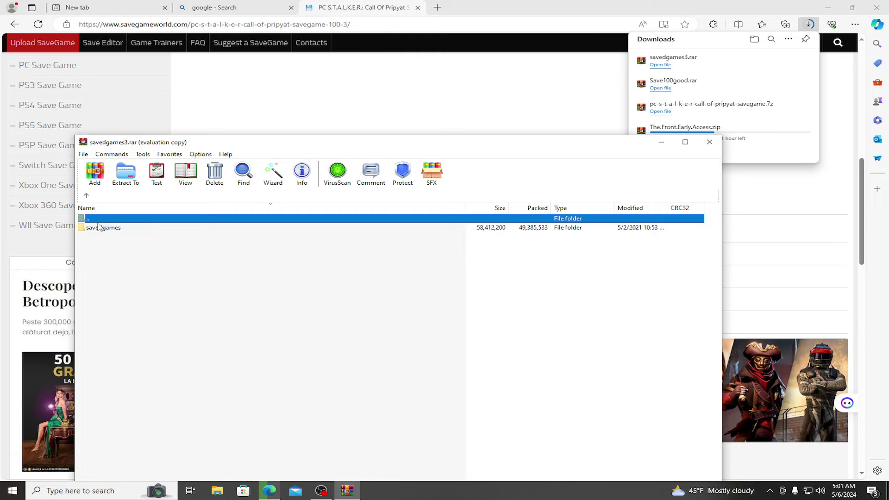
pyautogui.click(455, 323)
pyautogui.click(119, 229)
pyautogui.click(125, 173)
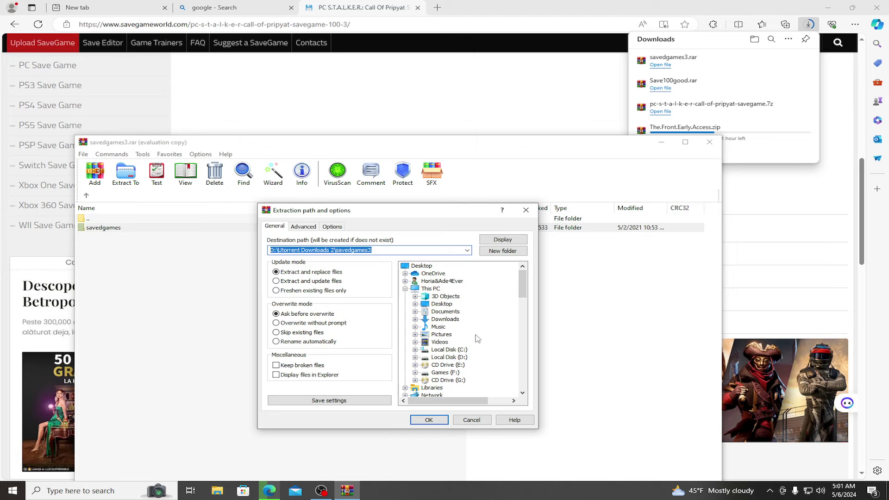
pyautogui.click(446, 320)
pyautogui.doubleClick(446, 313)
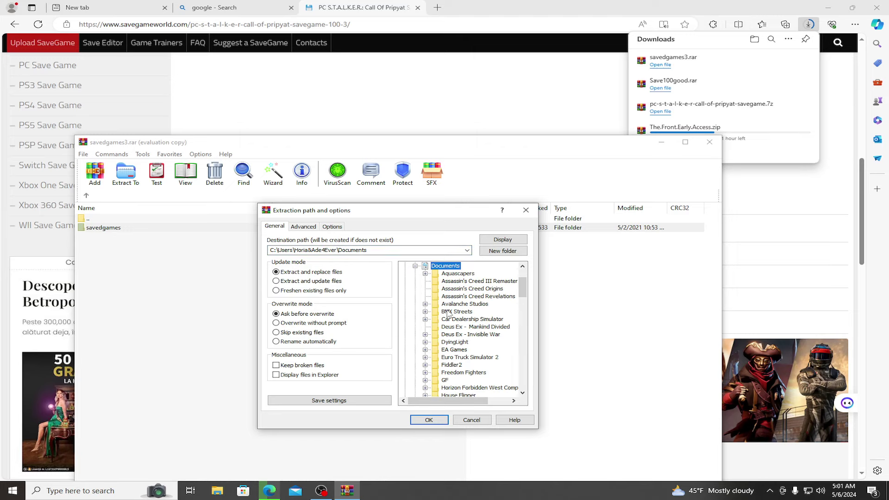
pyautogui.press('s')
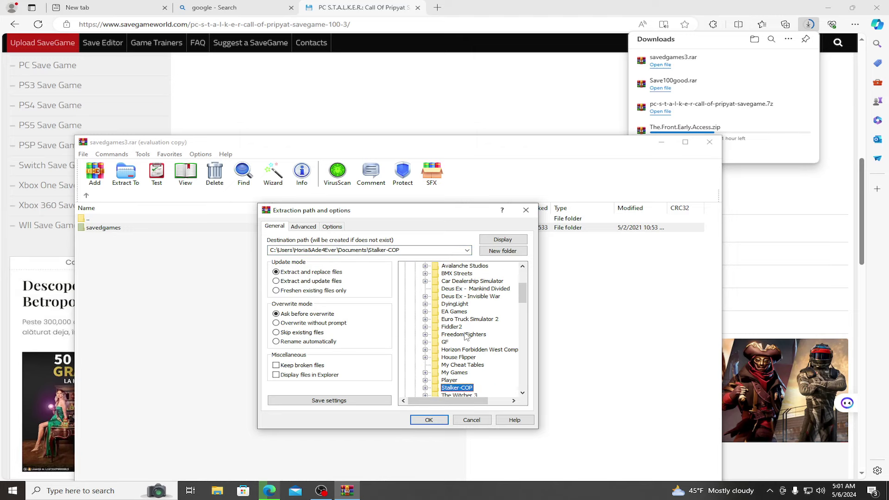
pyautogui.doubleClick(457, 388)
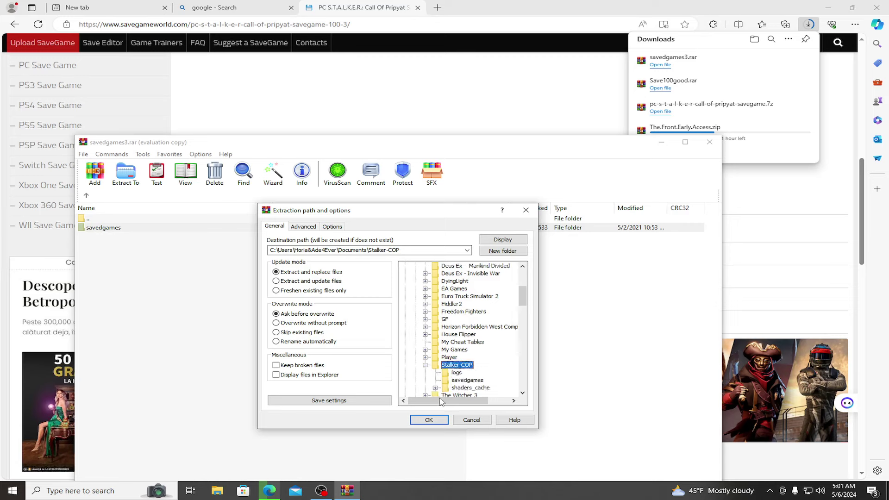
pyautogui.click(428, 419)
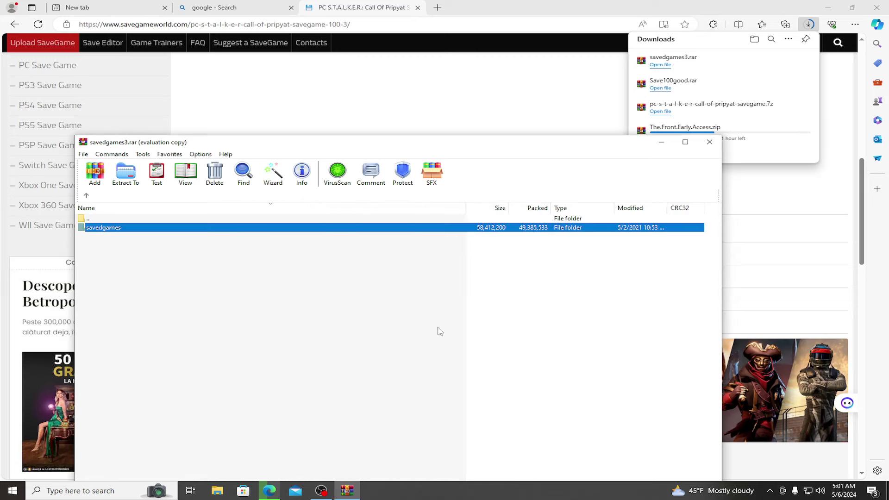
pyautogui.click(709, 142)
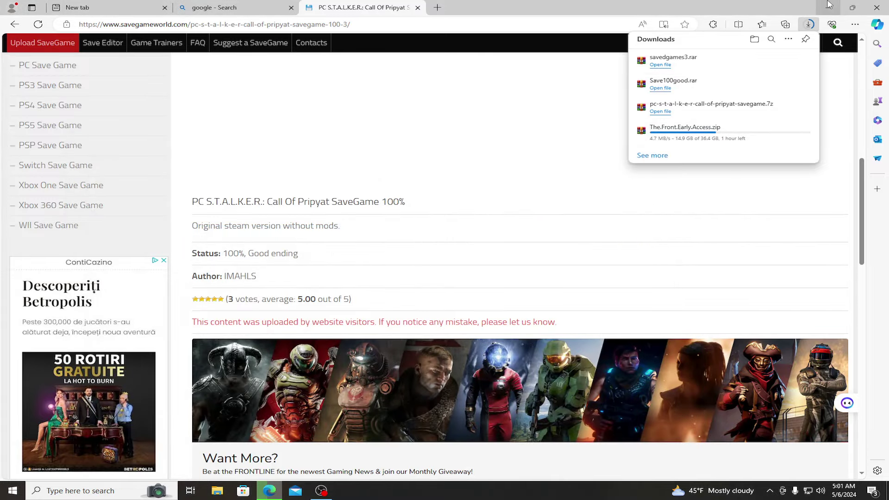
# - Minimize the browser and launch S.T.A.L.K.E.R. Call of Pripyat from the desktop
pyautogui.click(829, 7)
pyautogui.doubleClick(542, 299)
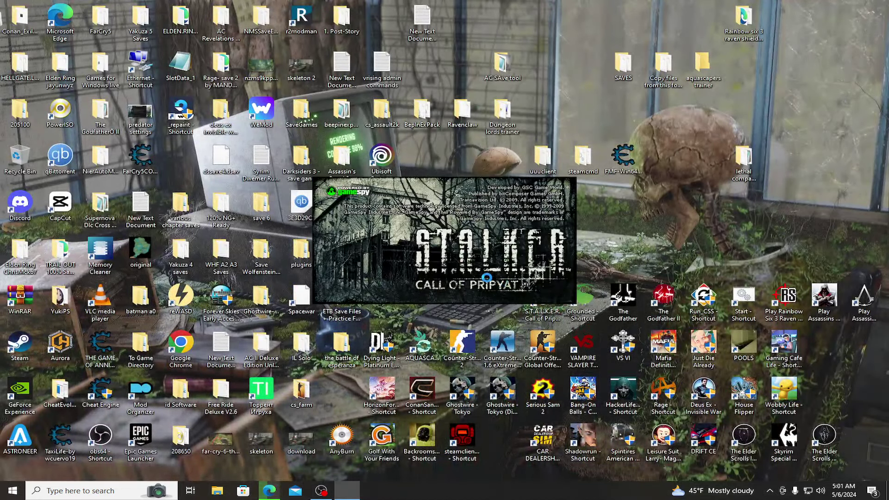